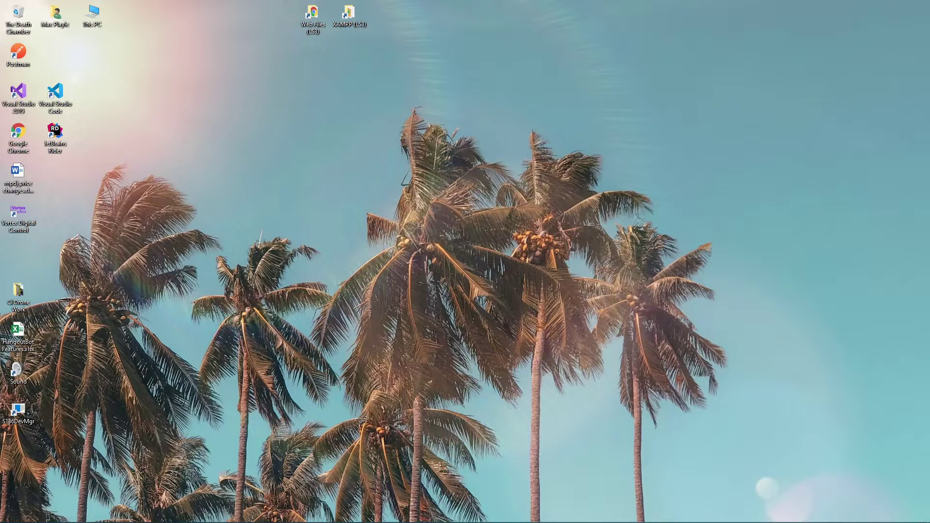
Switch to the Chrome window showing the Section136Callouts download page and make the window taller.
mouse_move(320, 522)
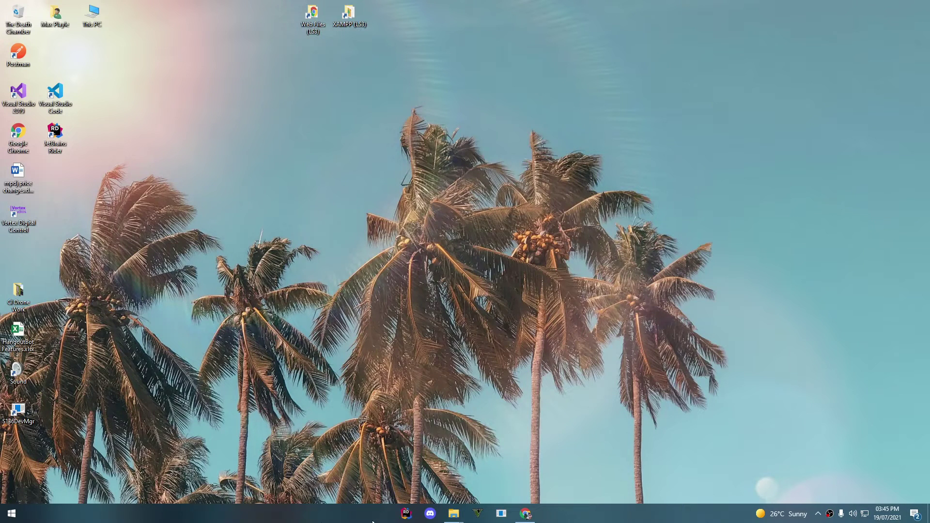
mouse_move(518, 511)
left_click(522, 482)
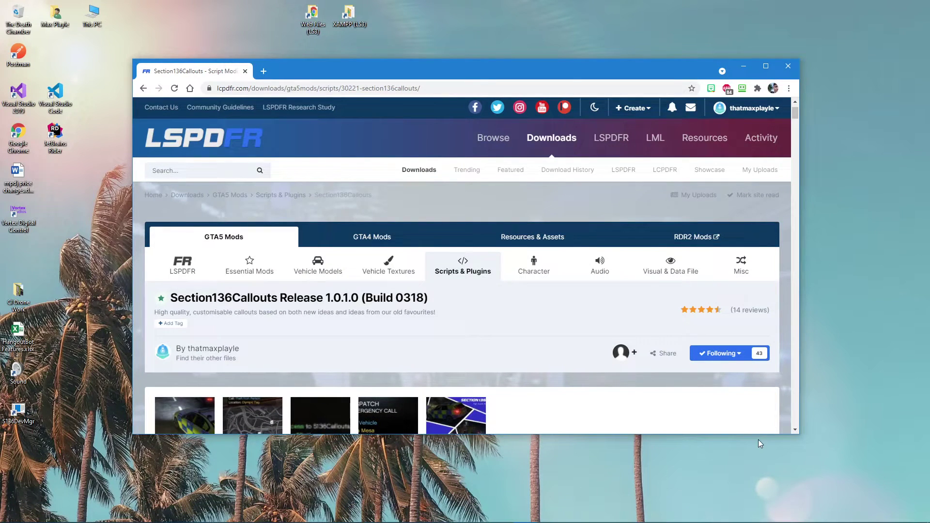
left_click_drag(758, 436, 758, 496)
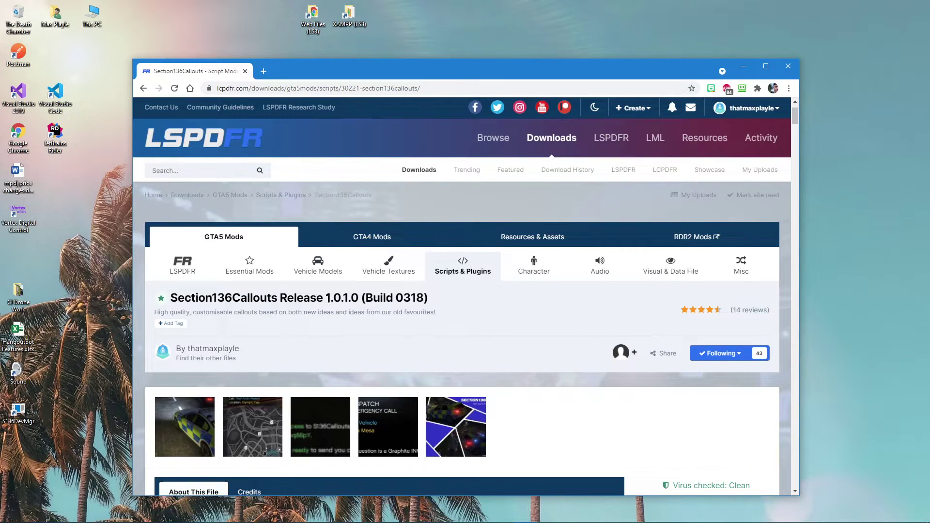
Examine the Section136Callouts page's release version, description, support notes, callout list and the contents listed under Inside the File.
left_click_drag(328, 300, 431, 300)
left_click(429, 301)
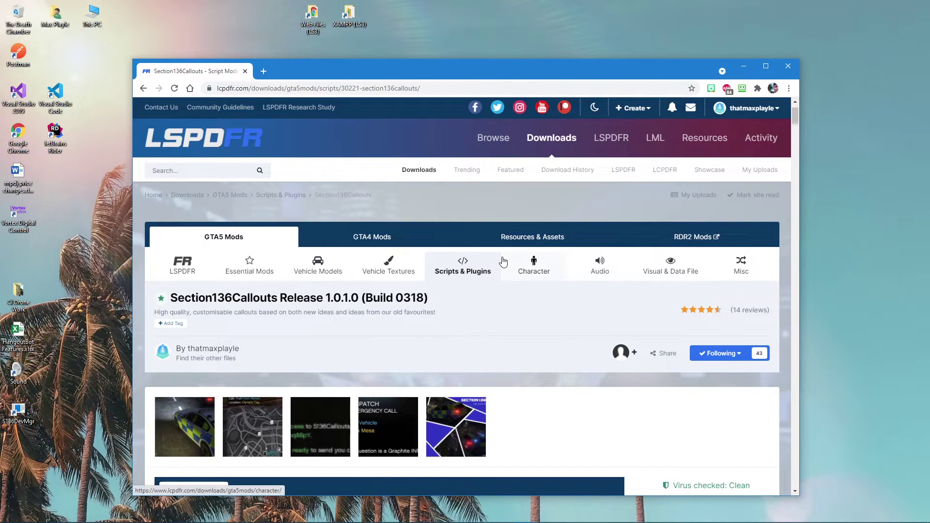
scroll(498, 352, "down", 1)
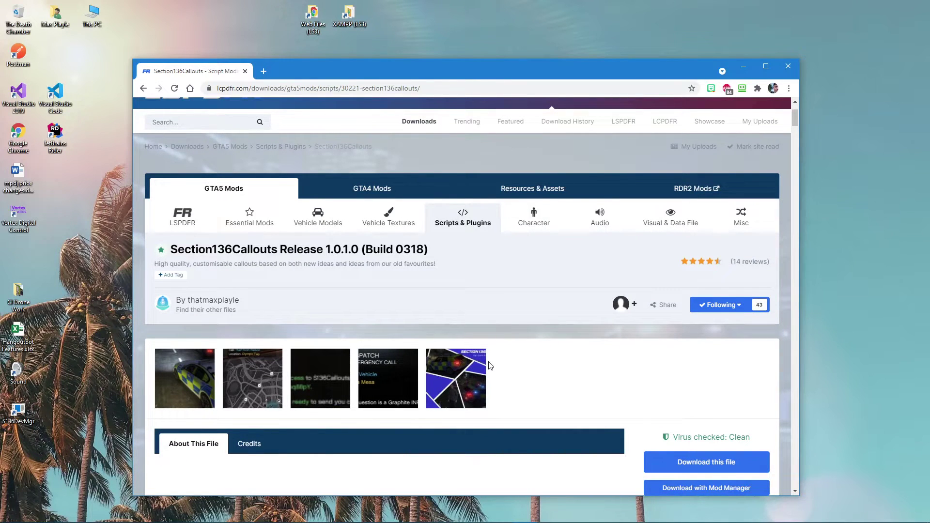
scroll(489, 367, "up", 2)
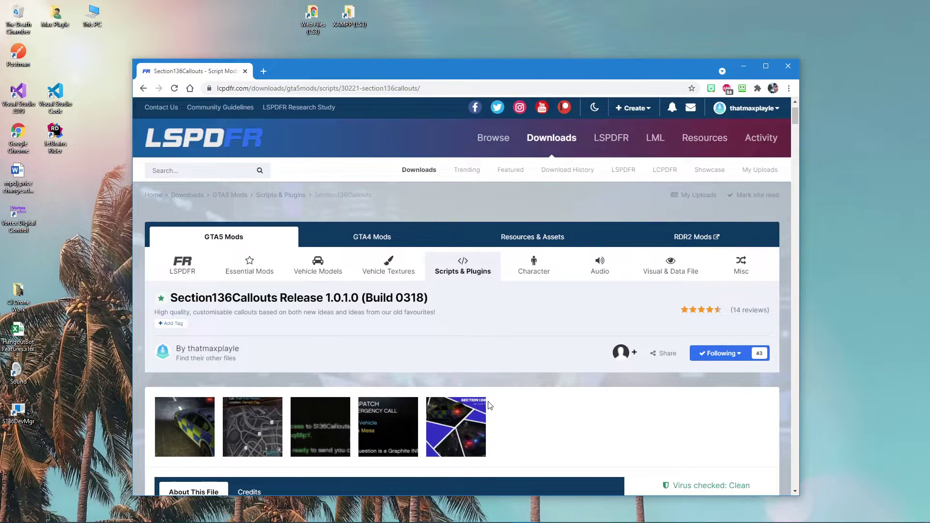
scroll(490, 405, "down", 3)
scroll(521, 404, "up", 1)
scroll(522, 404, "down", 12)
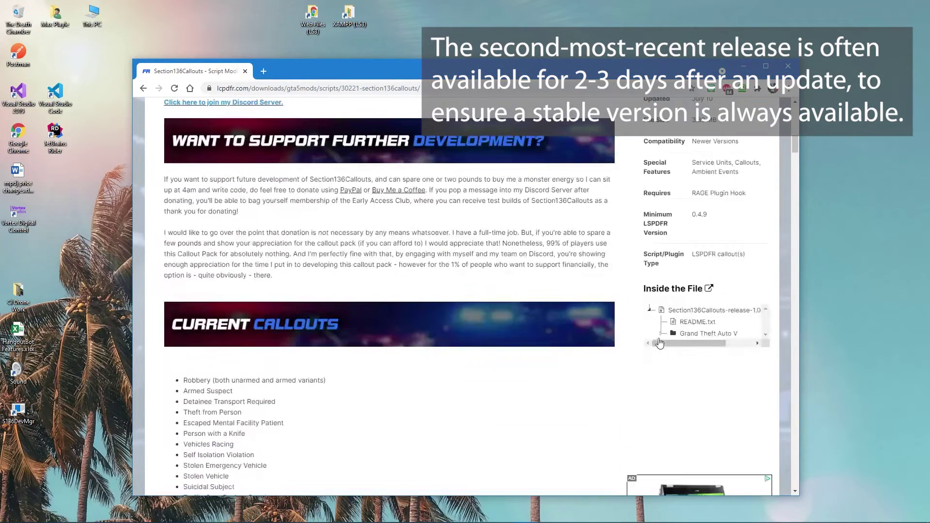
left_click_drag(674, 342, 635, 346)
scroll(417, 423, "up", 6)
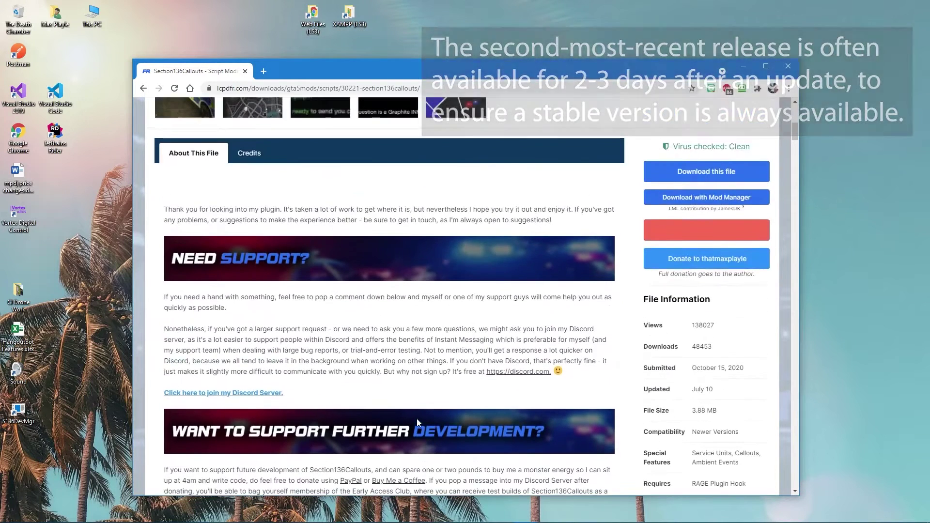
scroll(418, 423, "up", 2)
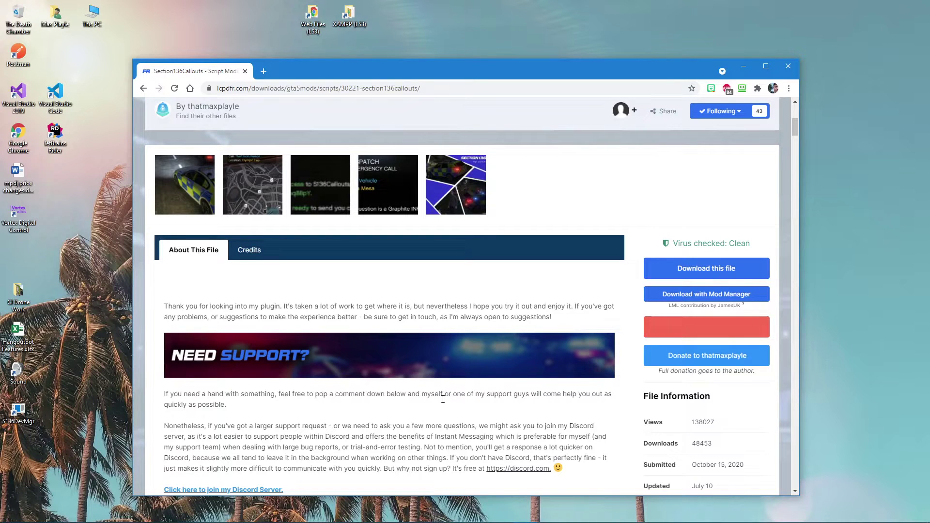
scroll(444, 415, "up", 2)
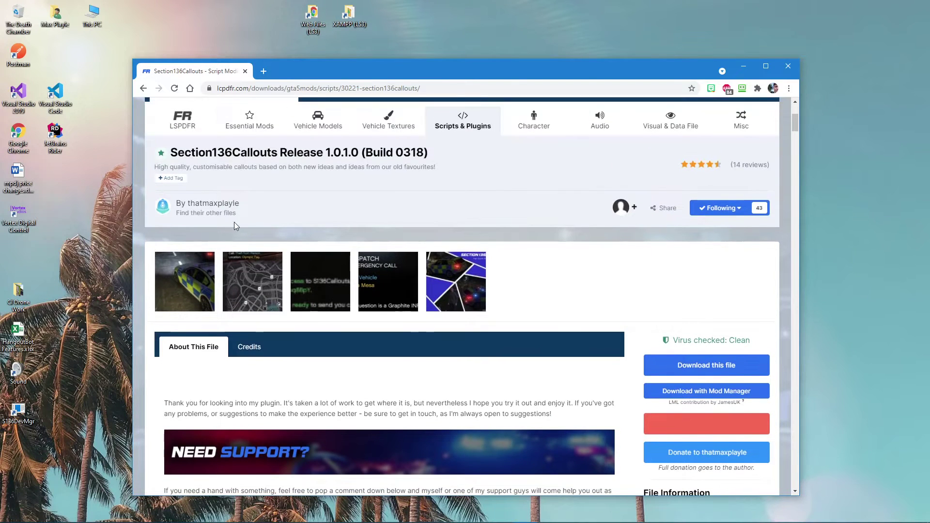
scroll(460, 210, "up", 1)
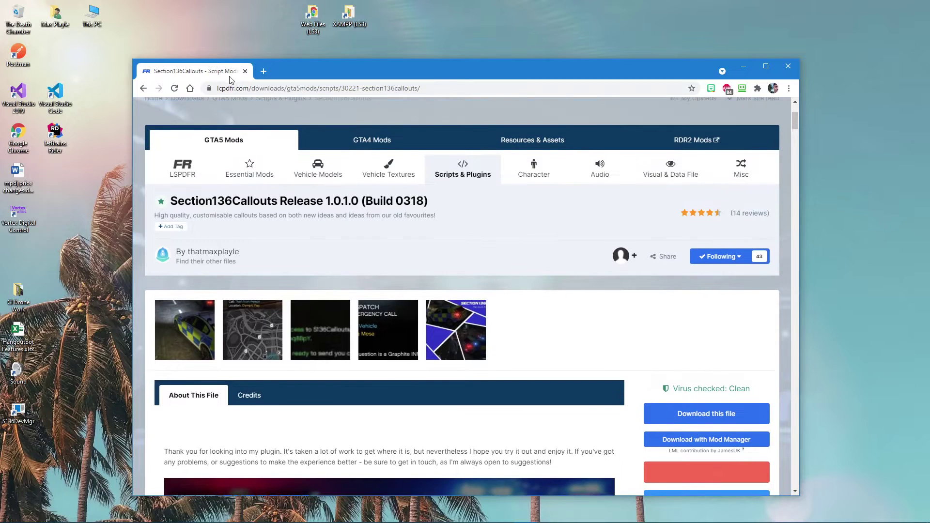
Go to the web address section136.maxplayledev.org.
left_click(415, 91)
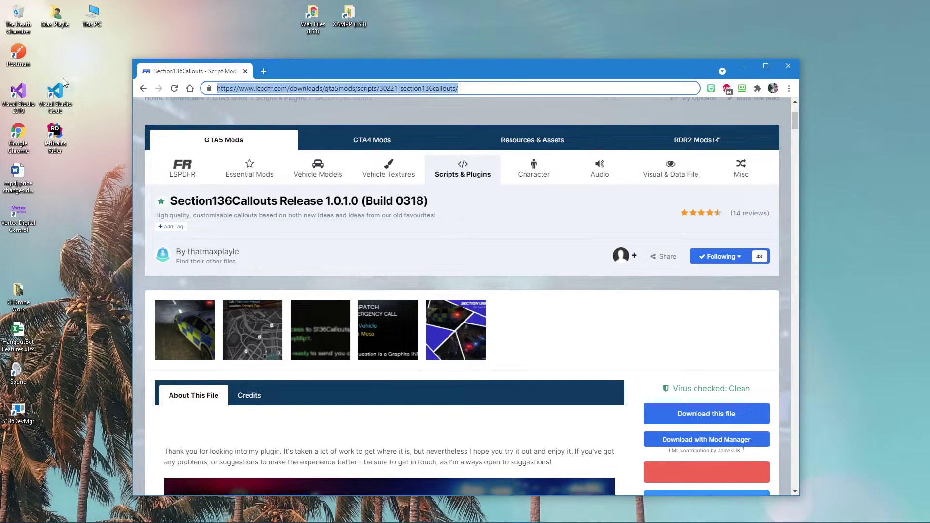
type("section136.")
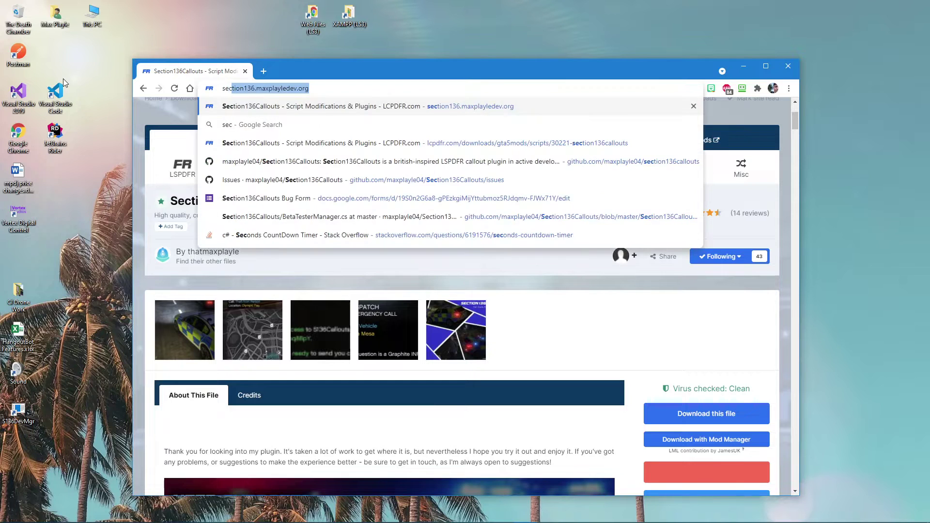
type("maxp")
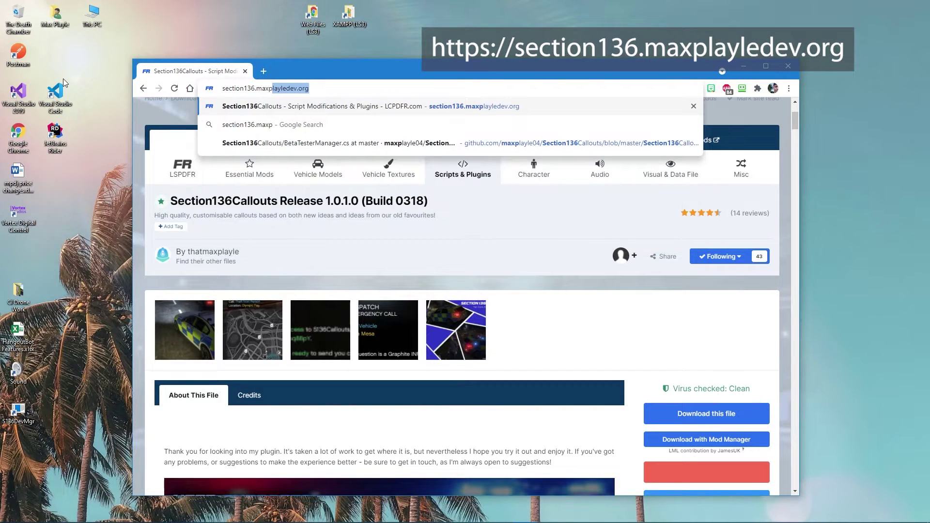
key("Return")
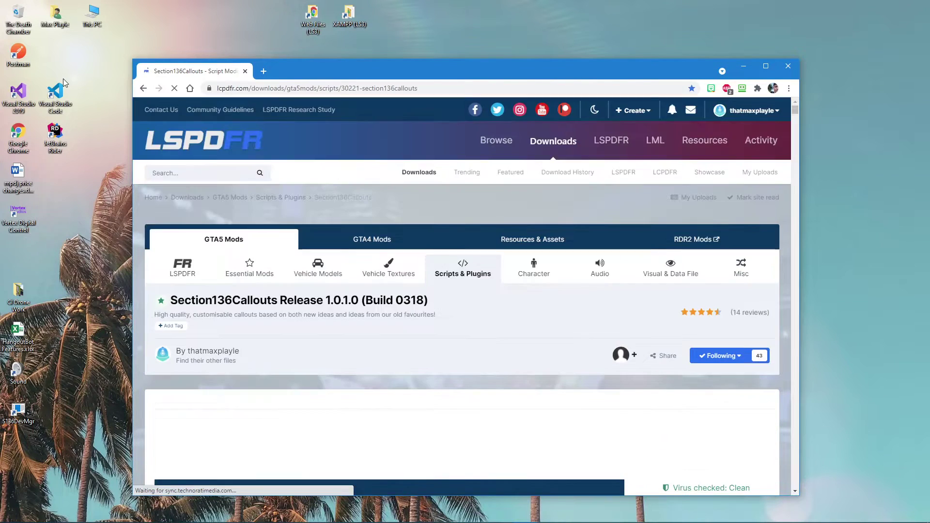
Download the Section136Callouts file, agree to the download terms, and save Section136Callouts_release_1.0.1.0318_rs0.rar in Downloads.
scroll(435, 329, "down", 2)
scroll(627, 322, "down", 3)
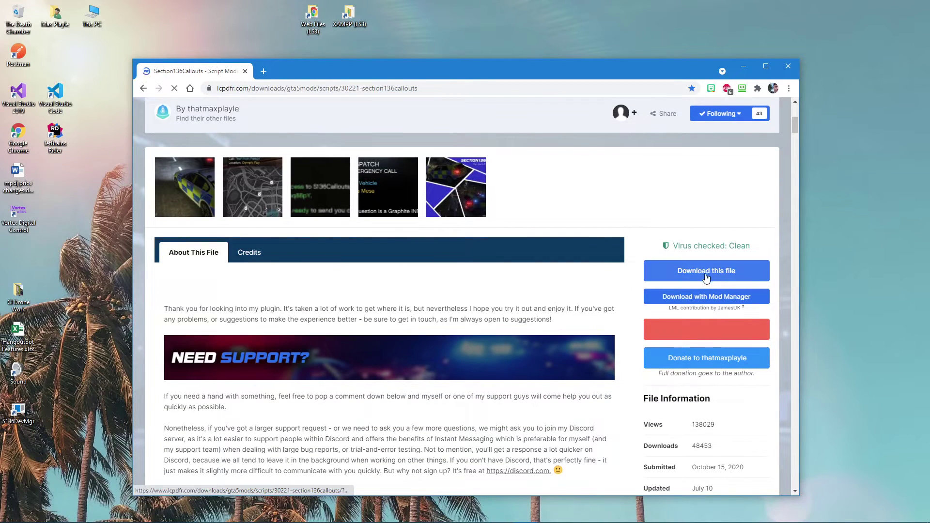
left_click(719, 276)
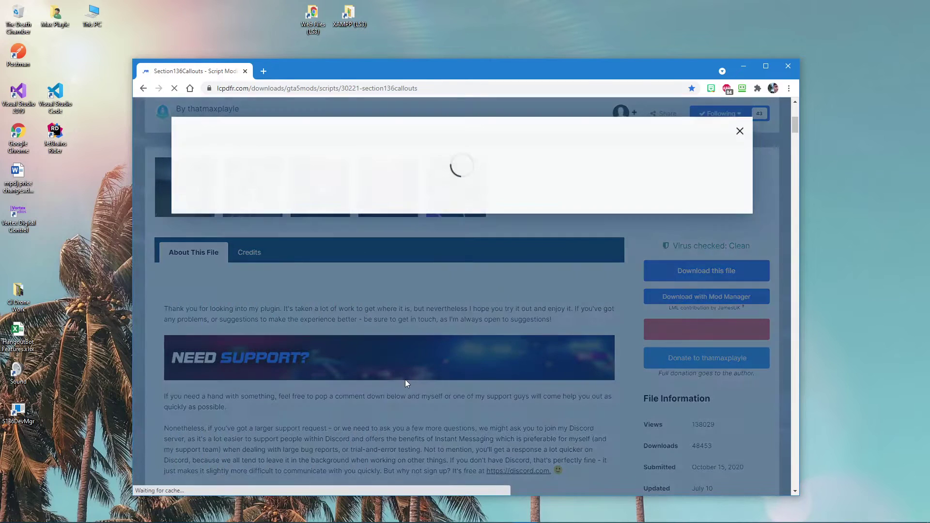
left_click_drag(159, 167, 396, 172)
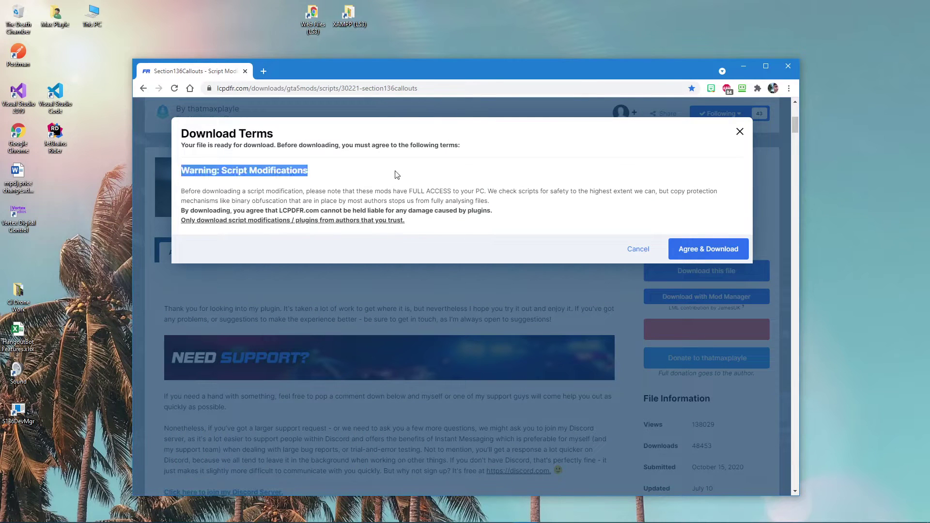
left_click(395, 172)
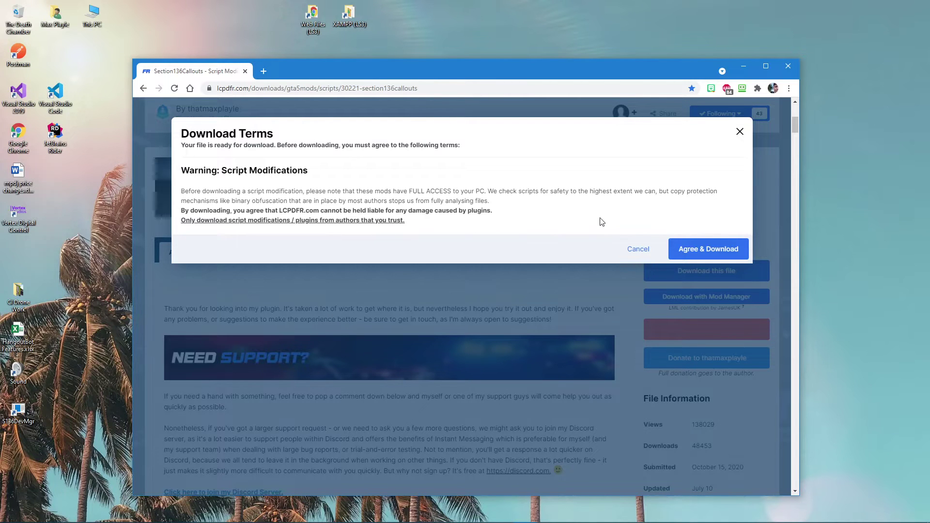
left_click(702, 250)
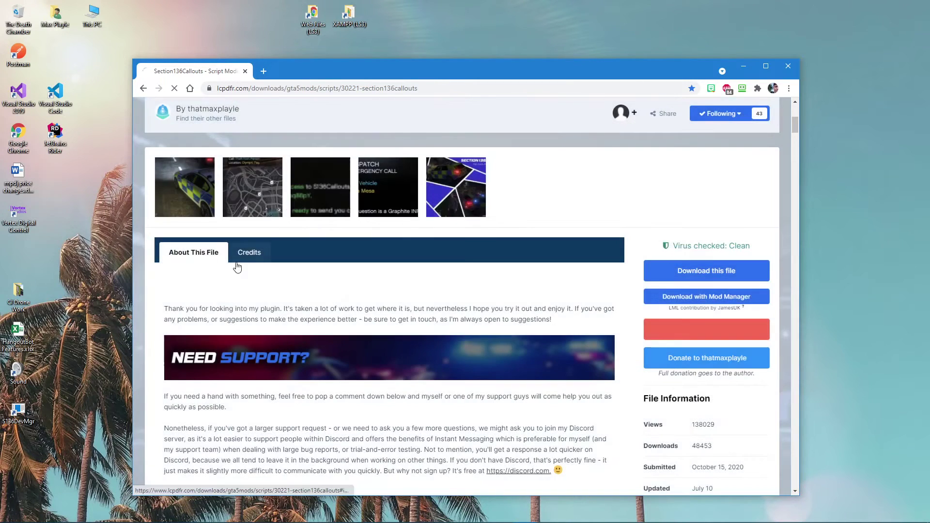
scroll(290, 309, "down", 1)
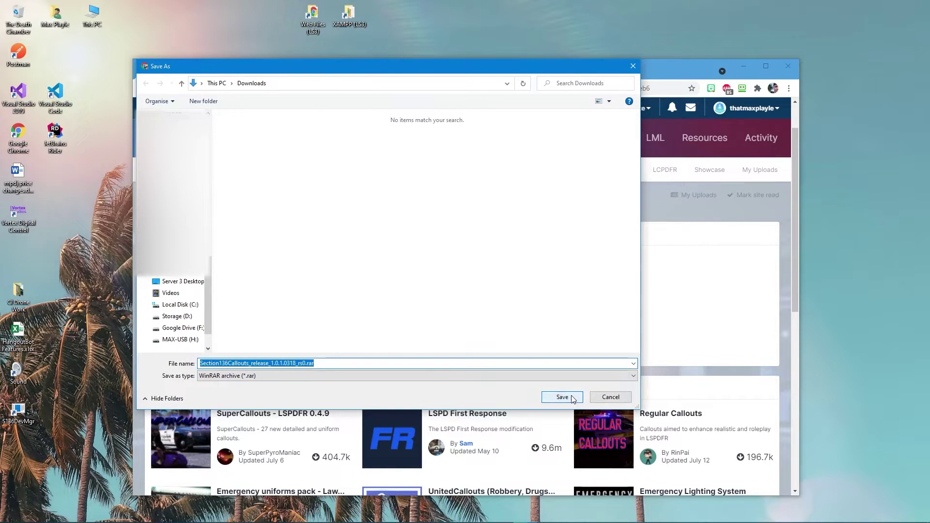
left_click(563, 396)
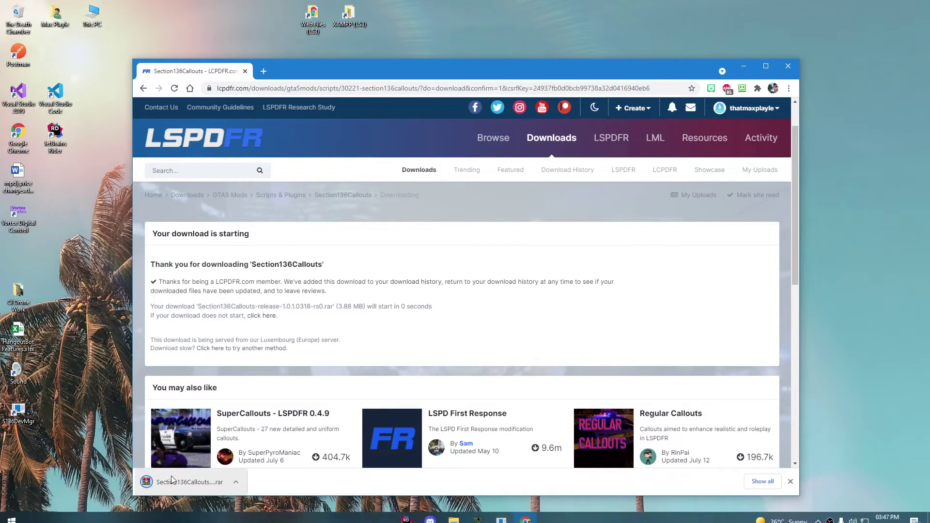
Open the downloaded Section136Callouts archive in WinRAR and enter its Grand Theft Auto V folder.
left_click(172, 481)
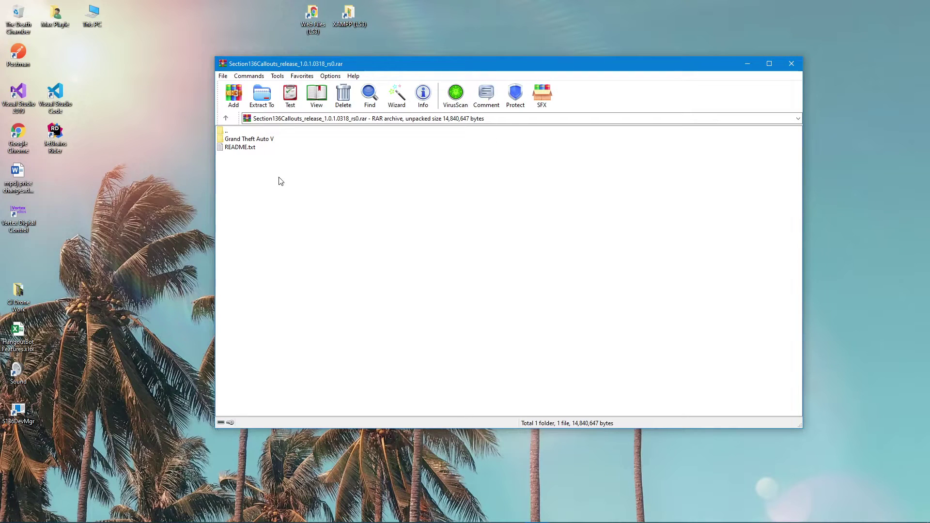
double_click(239, 140)
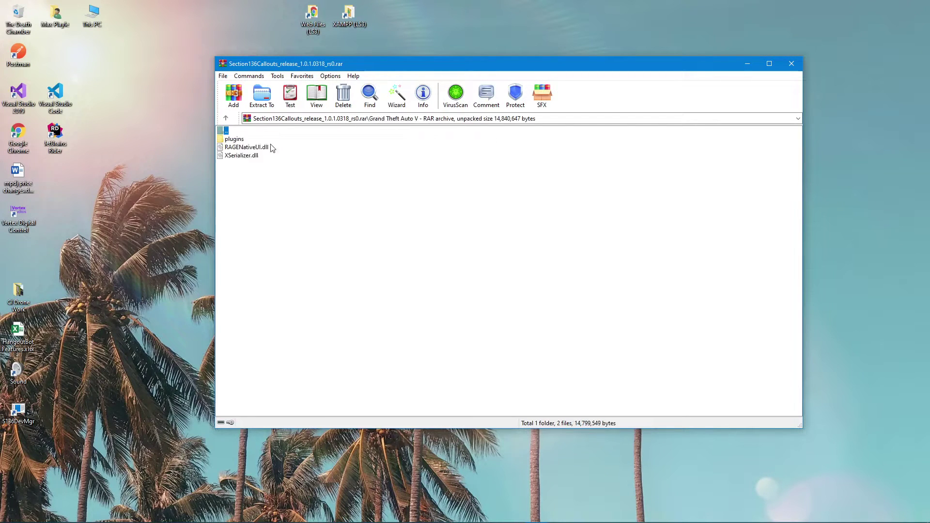
left_click(276, 195)
left_click_drag(369, 222, 278, 189)
Switch to the LSPDFR window in File Explorer, go up to the Grand Theft Auto V game folder, and look through its contents.
left_click(441, 514)
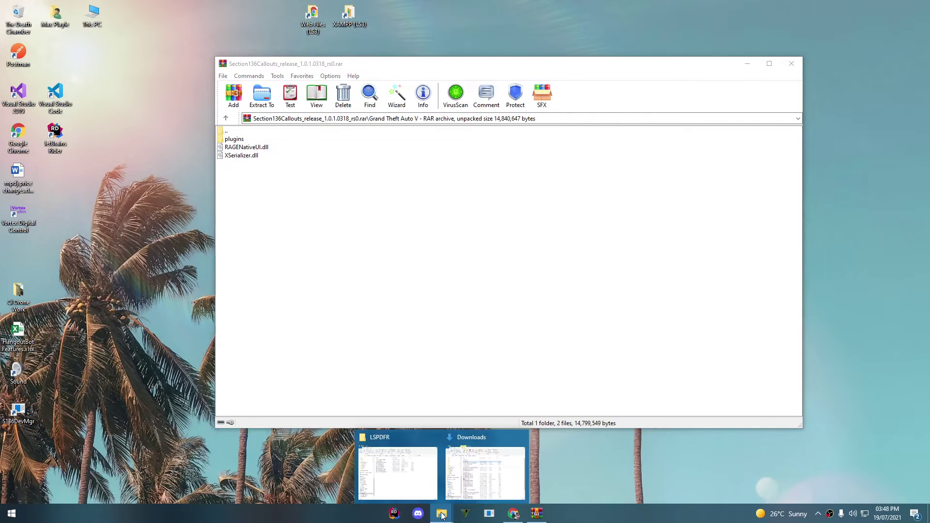
left_click(399, 485)
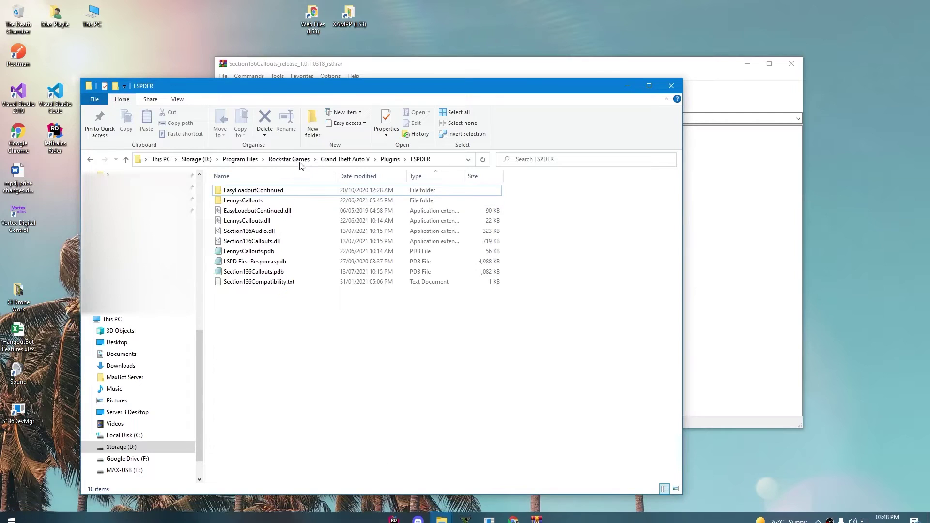
left_click(345, 159)
scroll(290, 326, "down", 5)
scroll(342, 324, "up", 5)
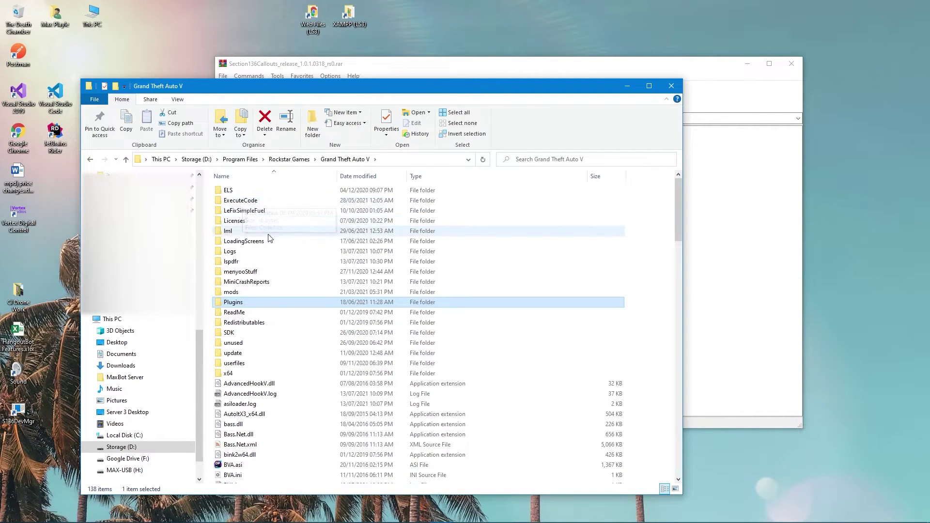
left_click(244, 313)
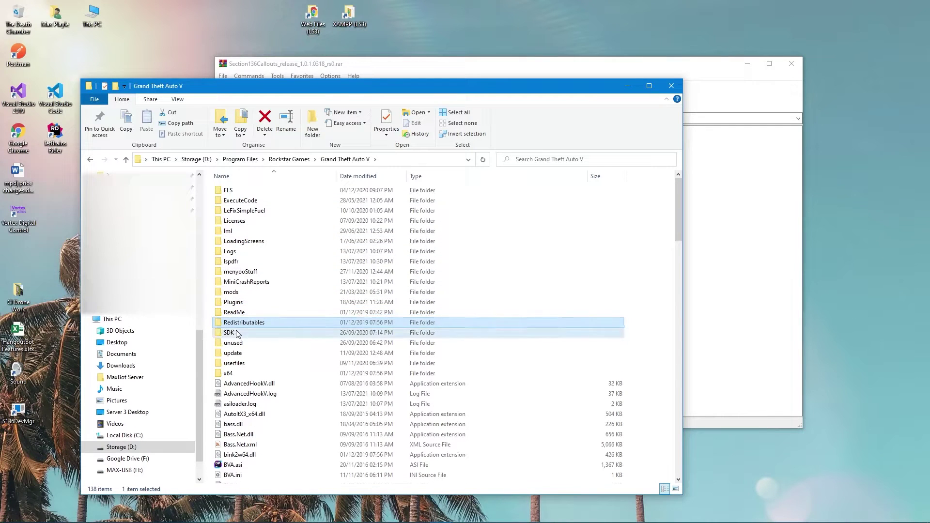
scroll(248, 324, "down", 6)
scroll(245, 320, "down", 15)
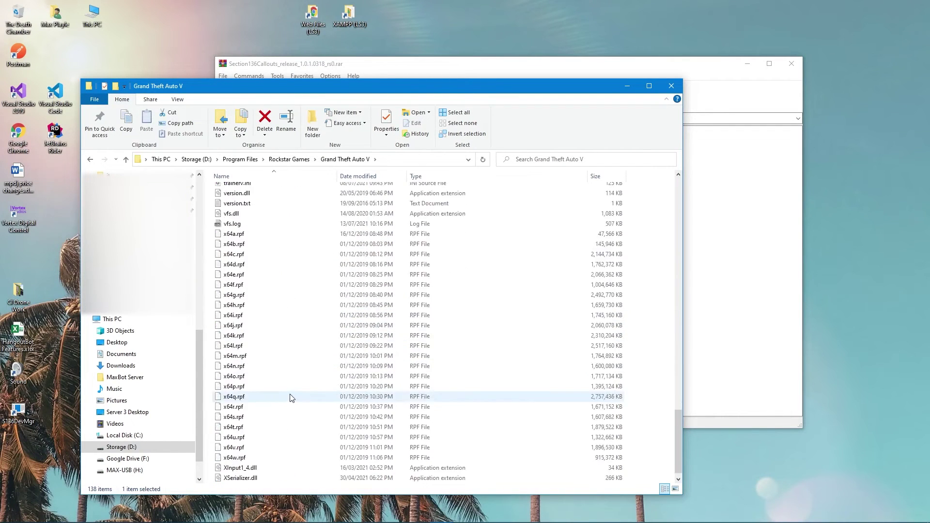
scroll(296, 383, "up", 20)
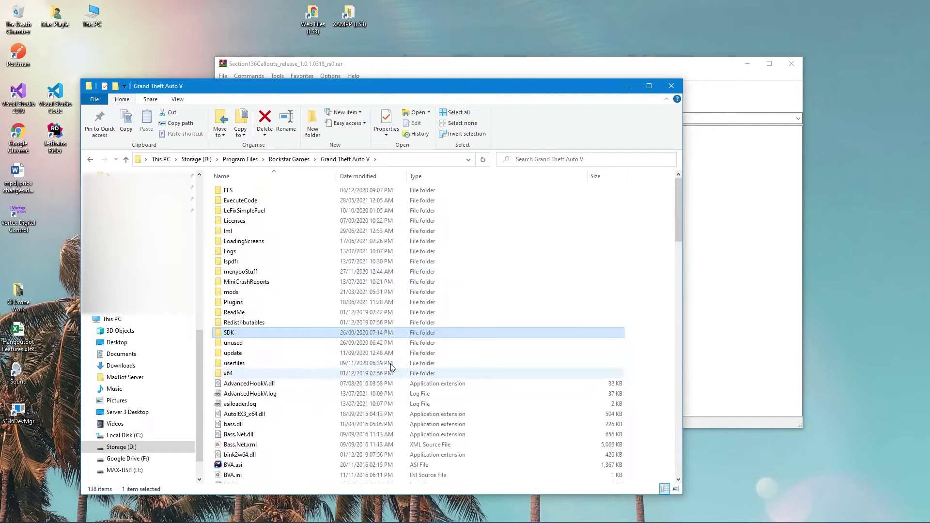
Extract the plugins folder, RAGENativeUI.dll and XSerializer.dll from the archive into the Grand Theft Auto V game folder, replacing the existing files.
left_click(715, 246)
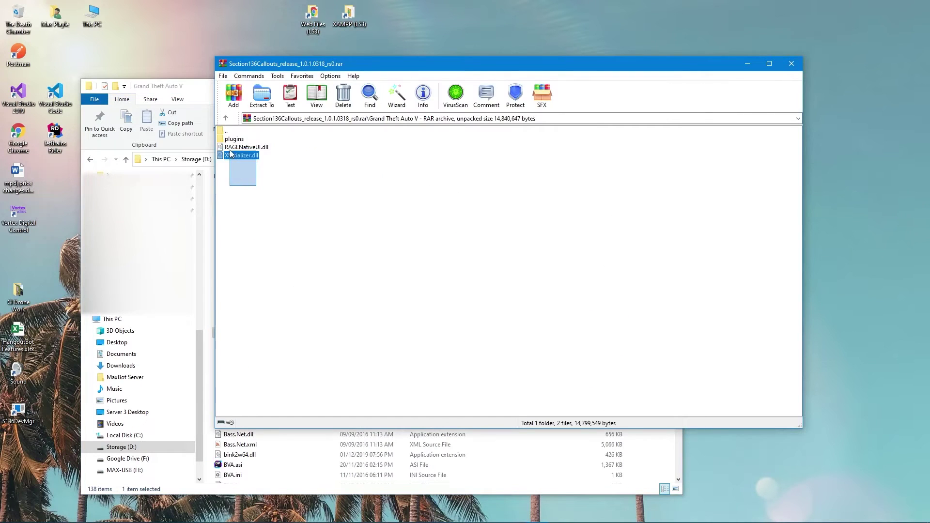
left_click_drag(230, 151, 443, 467)
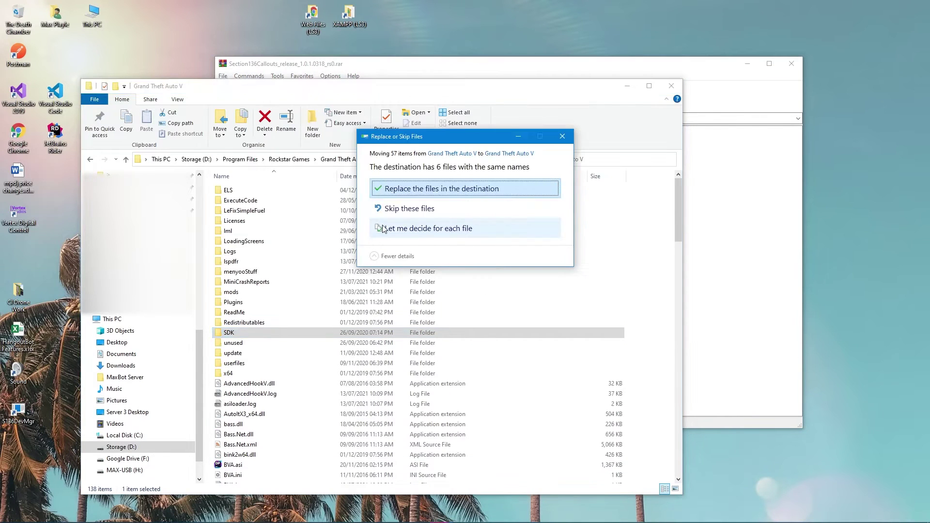
left_click(493, 194)
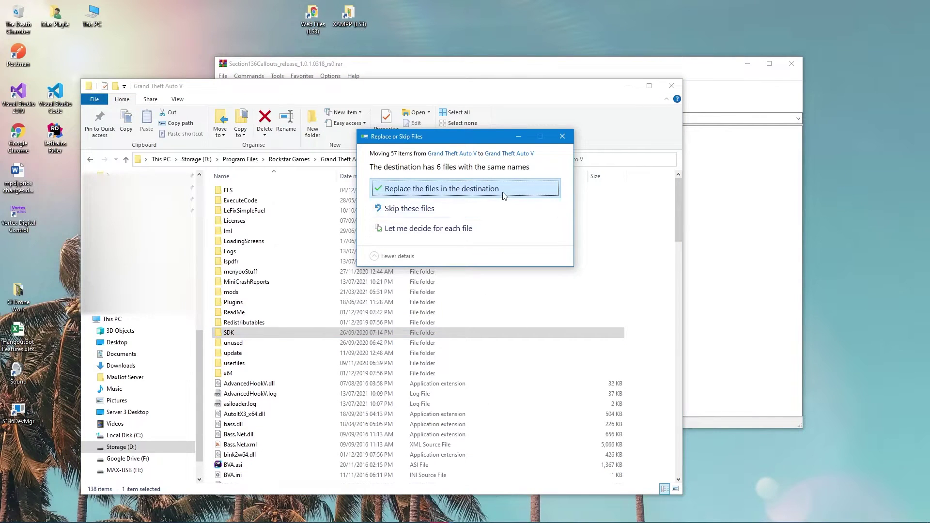
Return to the WinRAR archive, clear the file selection, and open its plugins folder.
left_click(724, 270)
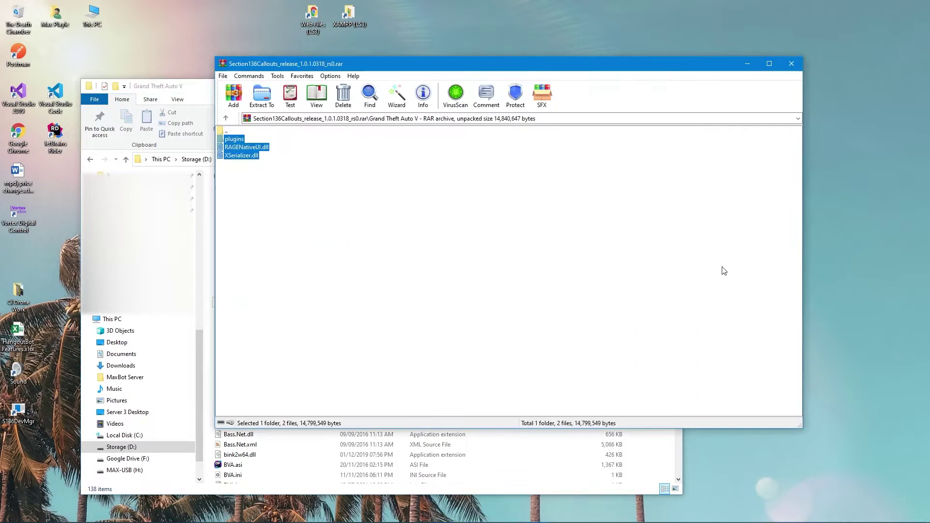
left_click_drag(255, 166, 241, 146)
left_click_drag(246, 183, 228, 154)
left_click(233, 171)
double_click(236, 140)
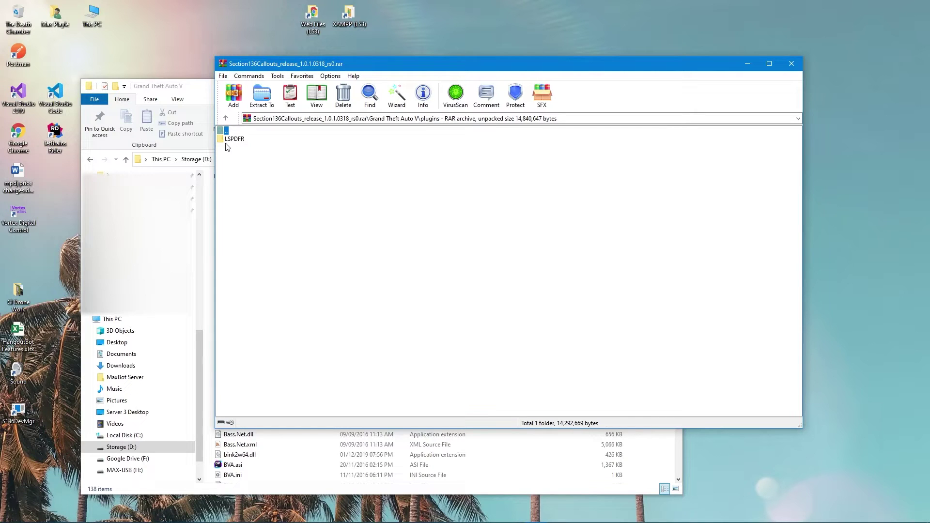
Open the LSPDFR folder in the archive, and open the game's Plugins\LSPDFR folder in File Explorer to compare their contents.
double_click(234, 139)
left_click_drag(313, 230, 242, 147)
left_click(653, 465)
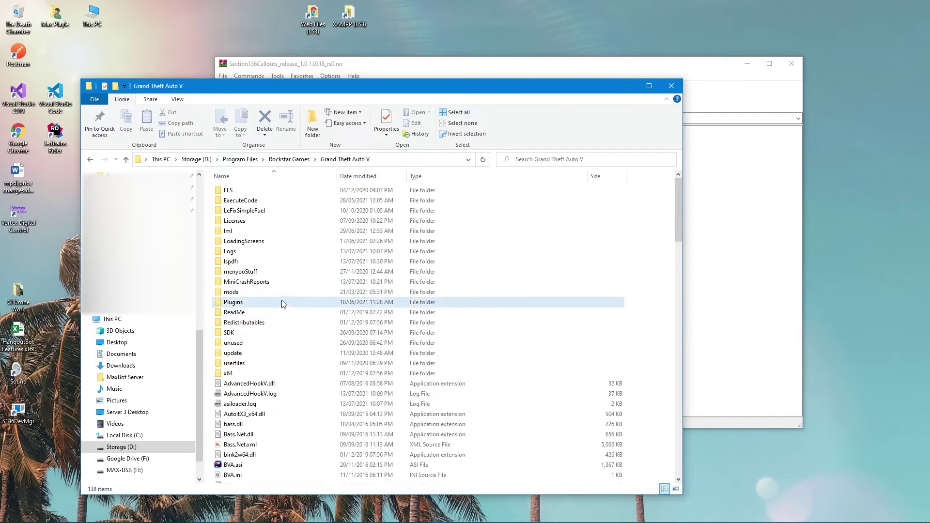
scroll(283, 303, "down", 1)
left_click(249, 279)
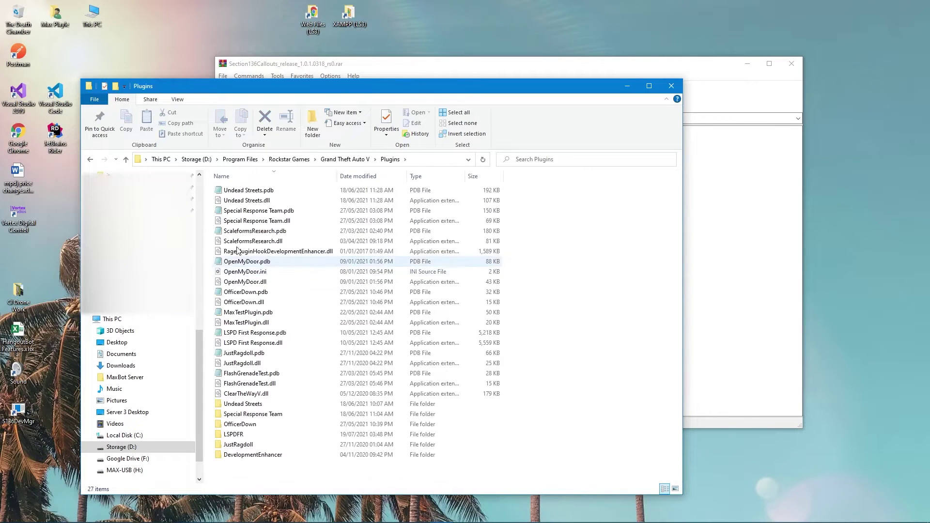
double_click(242, 435)
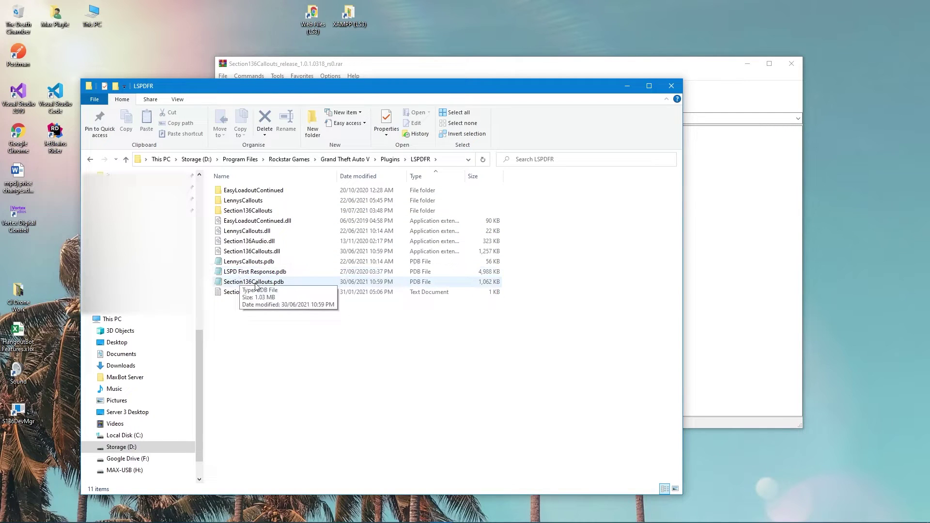
Check the installed Section136Audio.dll and Section136Callouts.dll, read the recommended mods in Section136Compatibility.txt in Notepad, and close it.
left_click(240, 242)
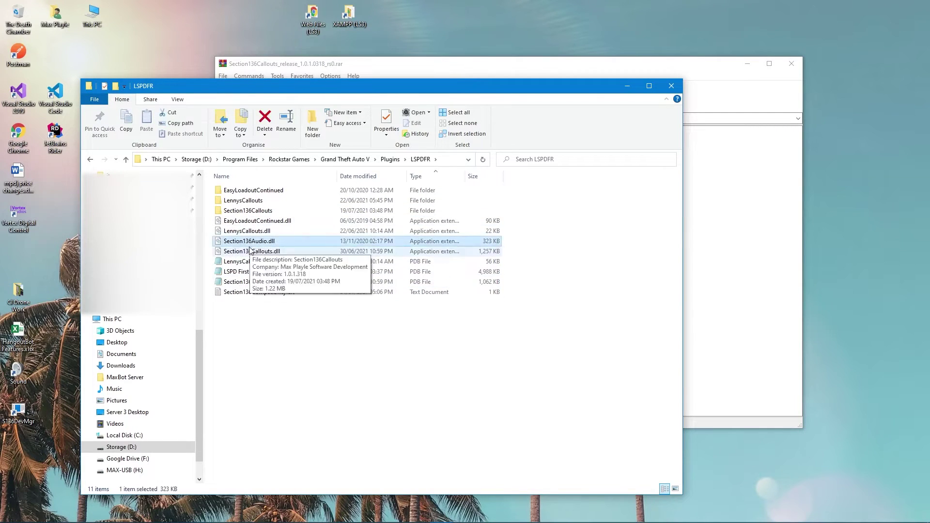
left_click(246, 253)
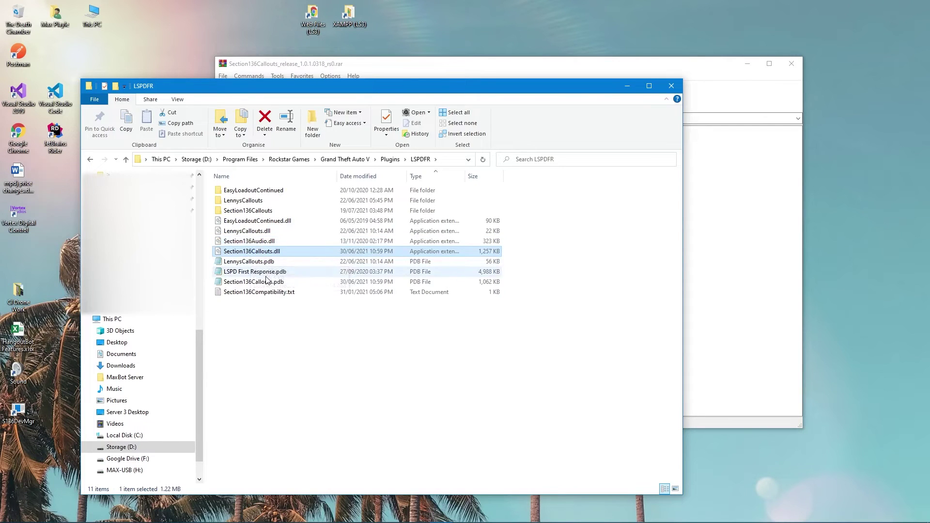
left_click(273, 292)
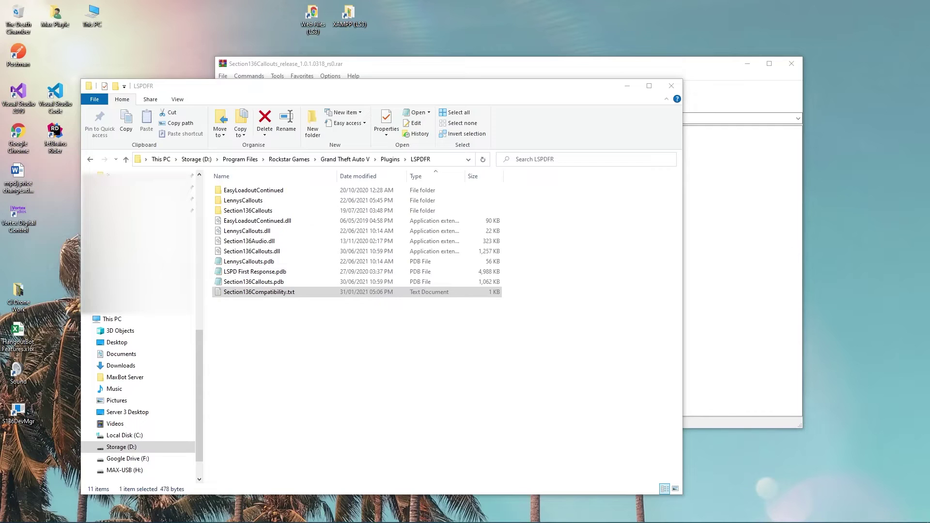
left_click_drag(436, 148, 181, 95)
left_click_drag(150, 160, 53, 142)
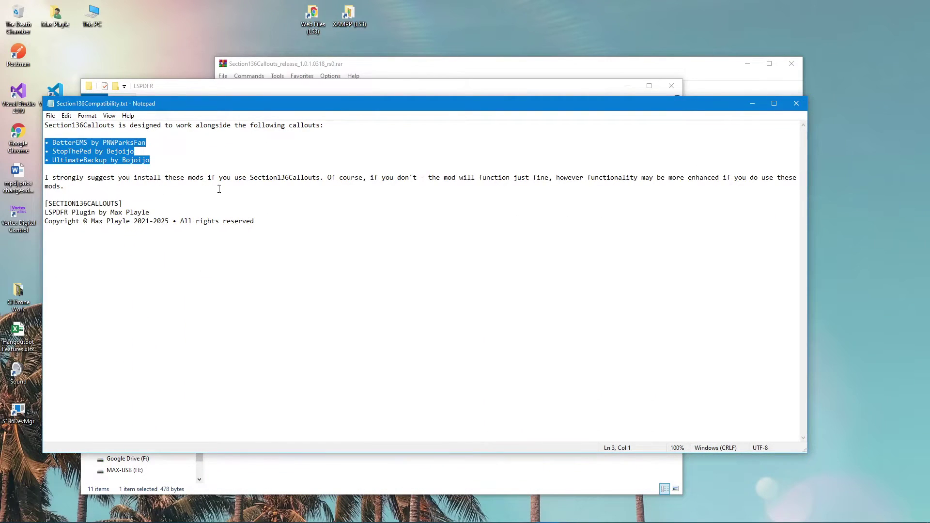
left_click(234, 199)
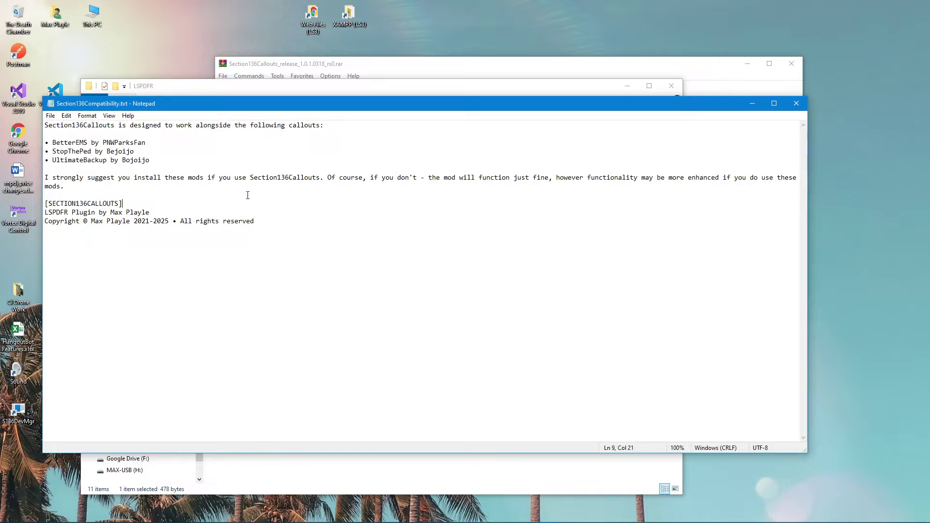
left_click(796, 103)
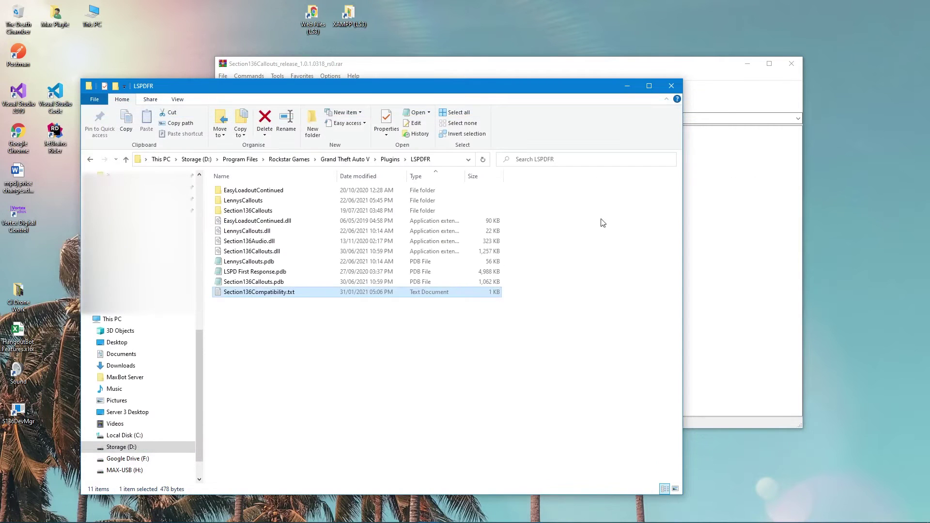
Open the Section136Callouts folder and turn off the display of hidden items.
double_click(262, 210)
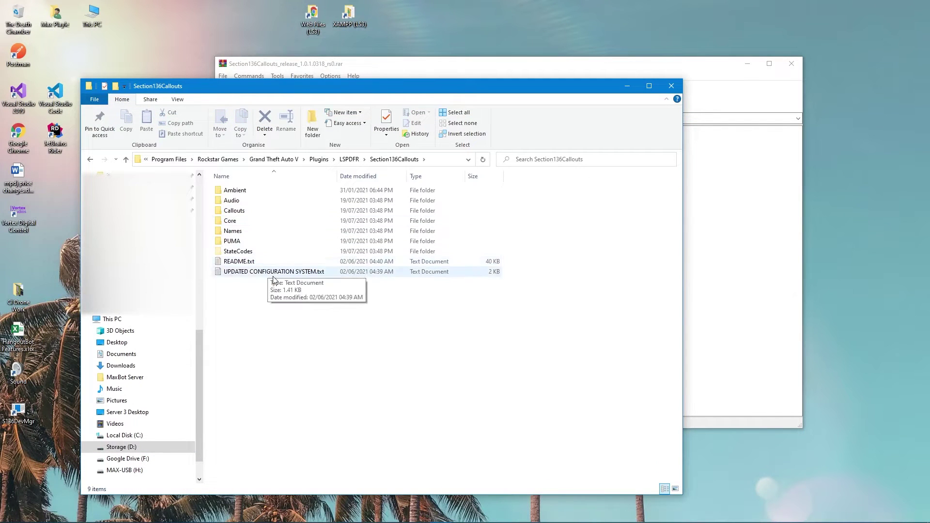
left_click(177, 99)
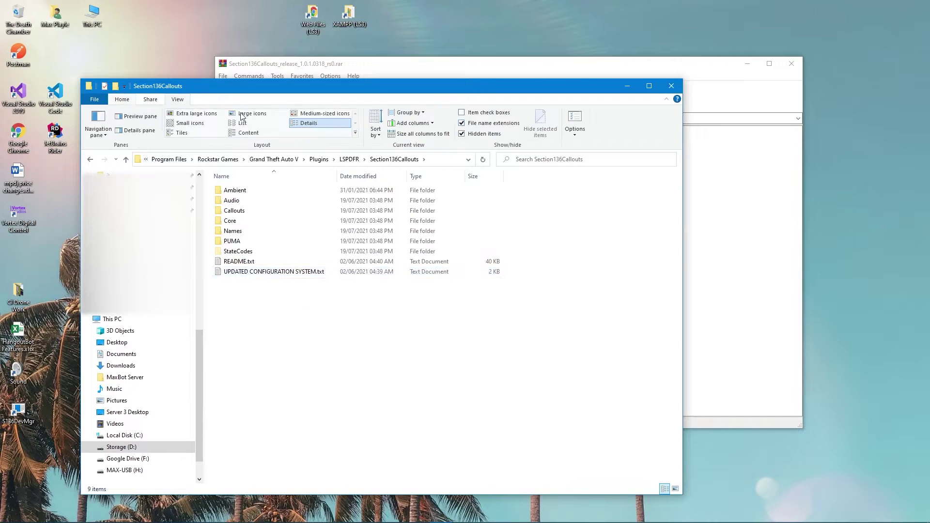
left_click(484, 134)
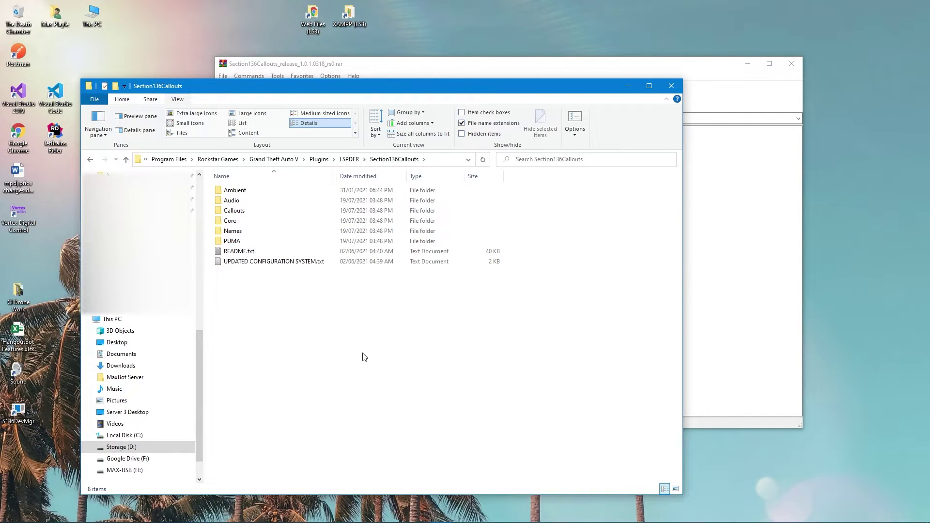
Open UPDATED CONFIGURATION SYSTEM.txt, read the notes on the generated configuration files, and close it.
left_click_drag(319, 343, 293, 319)
double_click(295, 265)
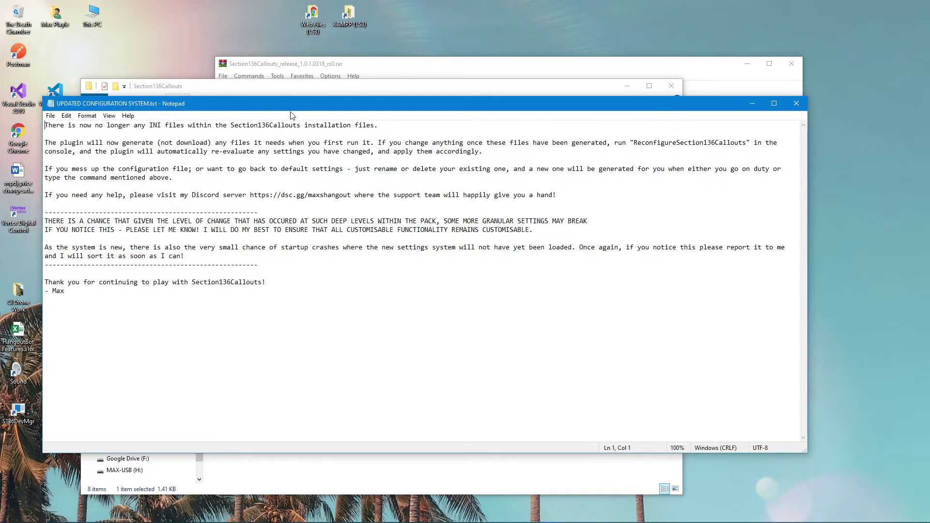
left_click_drag(292, 108, 343, 319)
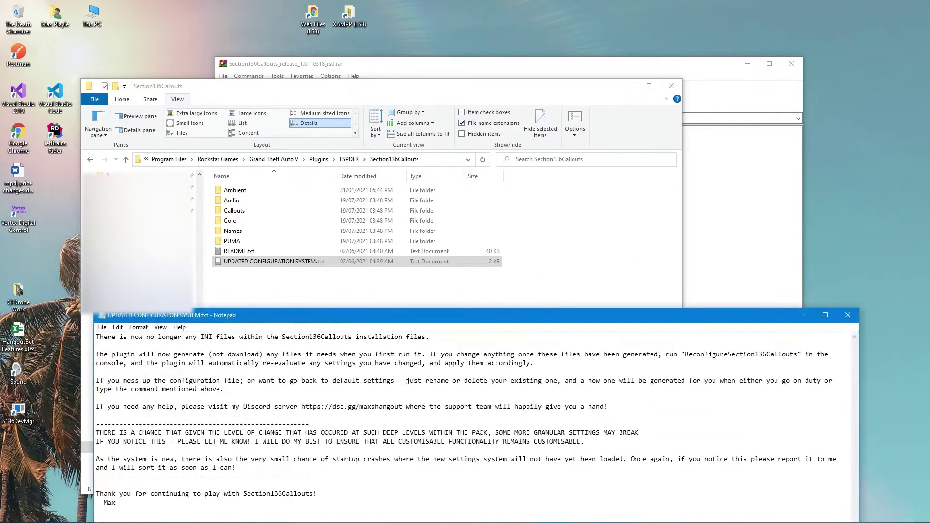
left_click_drag(213, 315, 188, 94)
left_click_drag(121, 291, 112, 113)
left_click(429, 347)
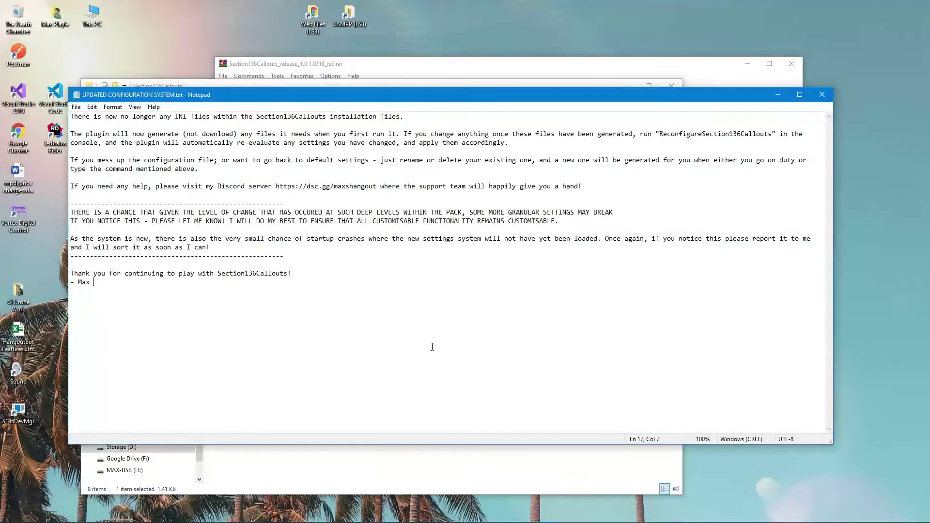
left_click(822, 95)
left_click(378, 379)
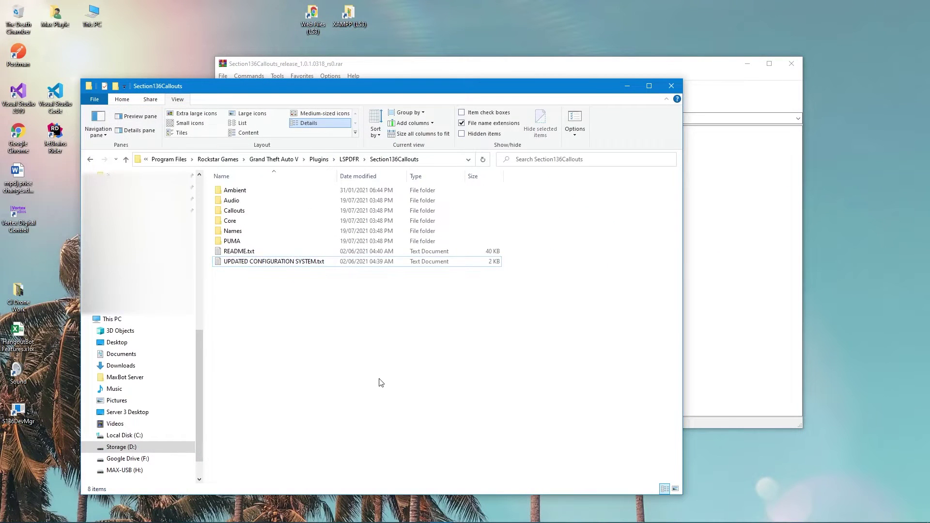
Open README.txt, skim through its contents, and close it.
double_click(249, 252)
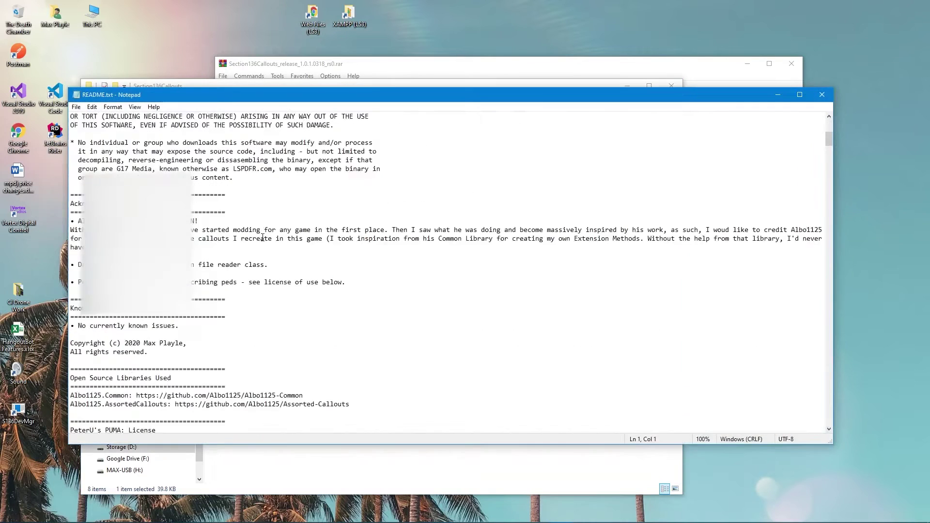
scroll(408, 153, "up", 6)
left_click(822, 94)
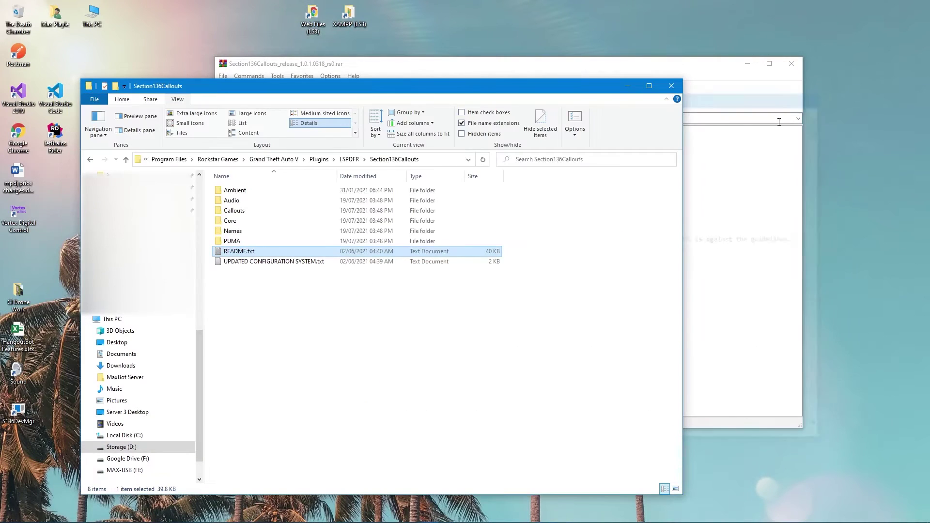
left_click(455, 347)
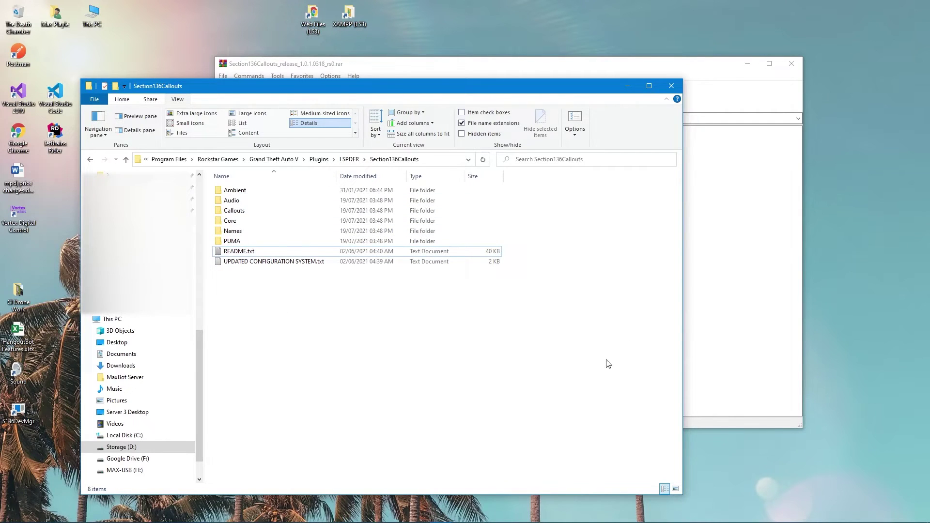
Start RAGE Plugin Hook with the rage command from the Run prompt.
key("super+r")
key("Return")
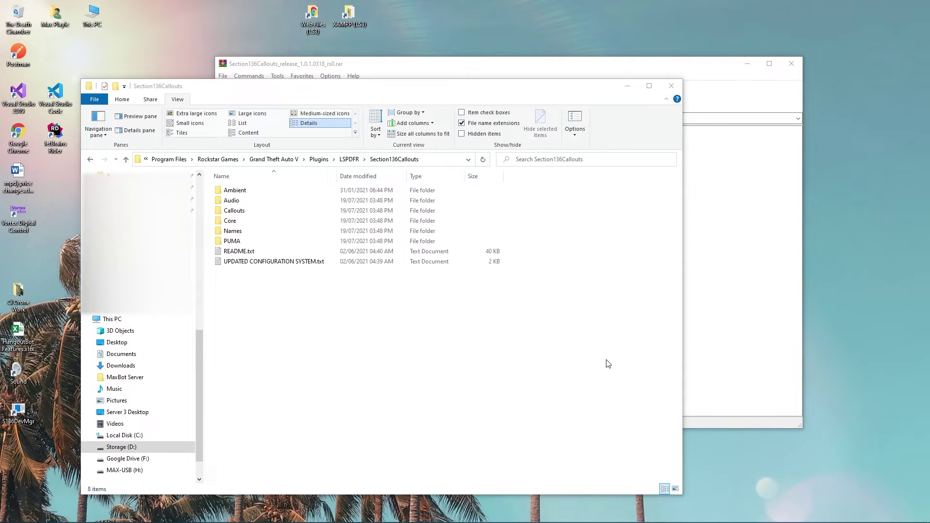
key("super")
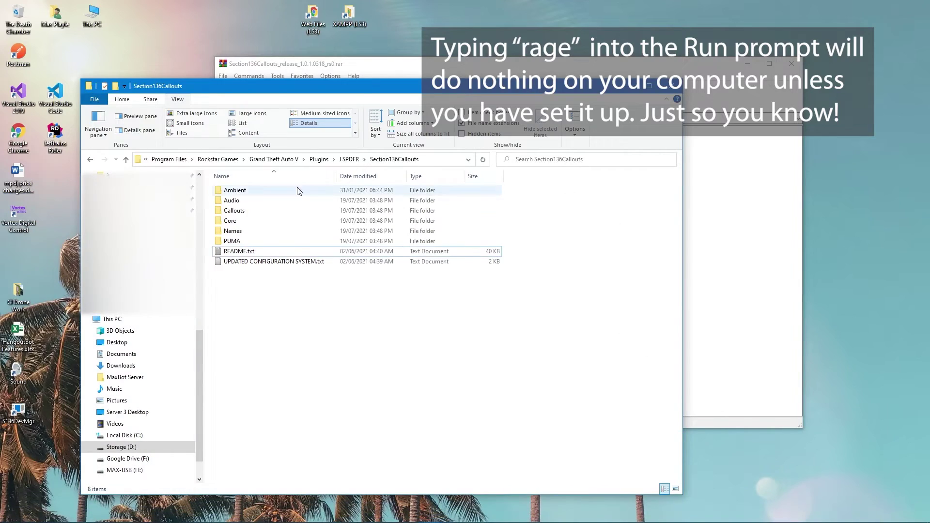
Launch RAGEPluginHook.exe from the Grand Theft Auto V folder and decline the check for Script Hook V updates.
left_click(273, 159)
scroll(373, 436, "down", 20)
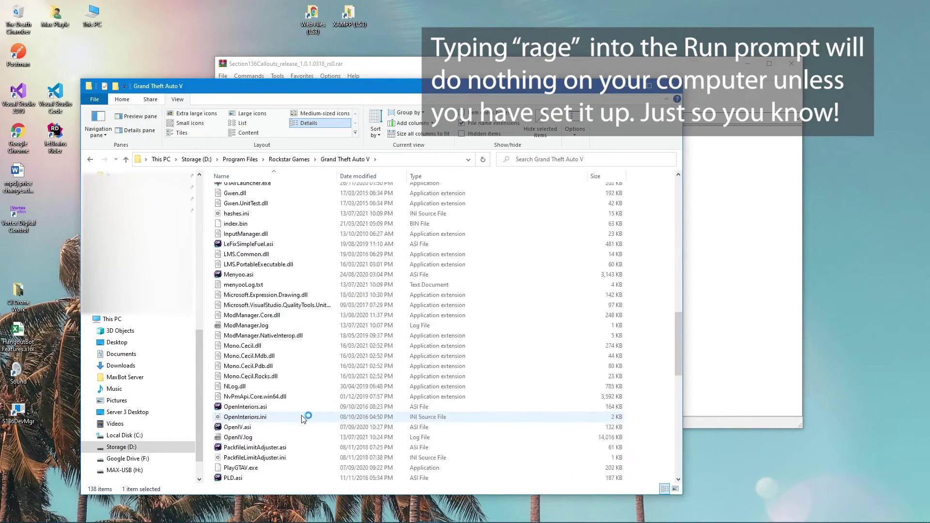
scroll(270, 259, "up", 6)
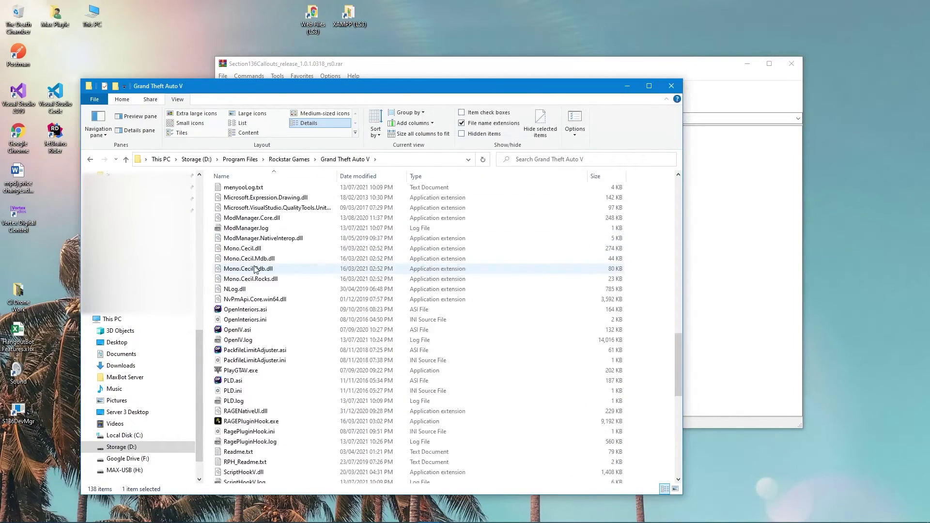
left_click(273, 335)
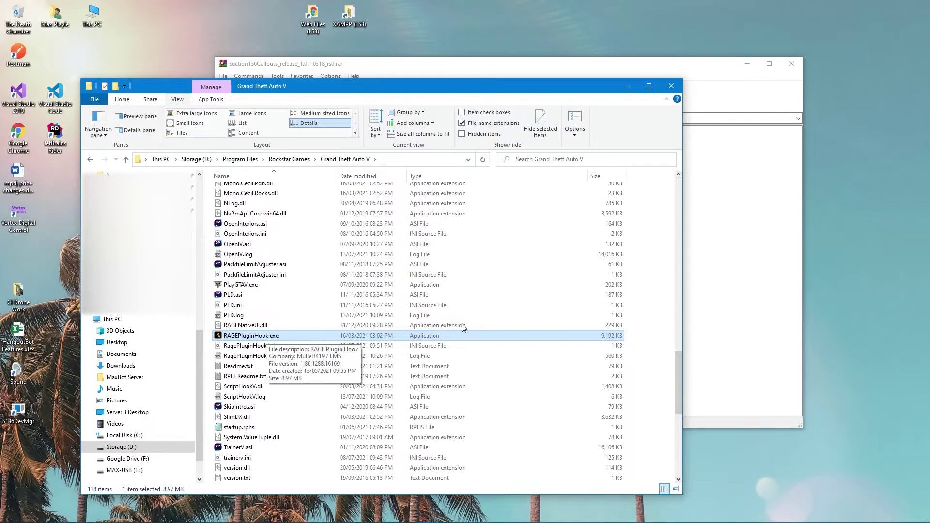
double_click(257, 339)
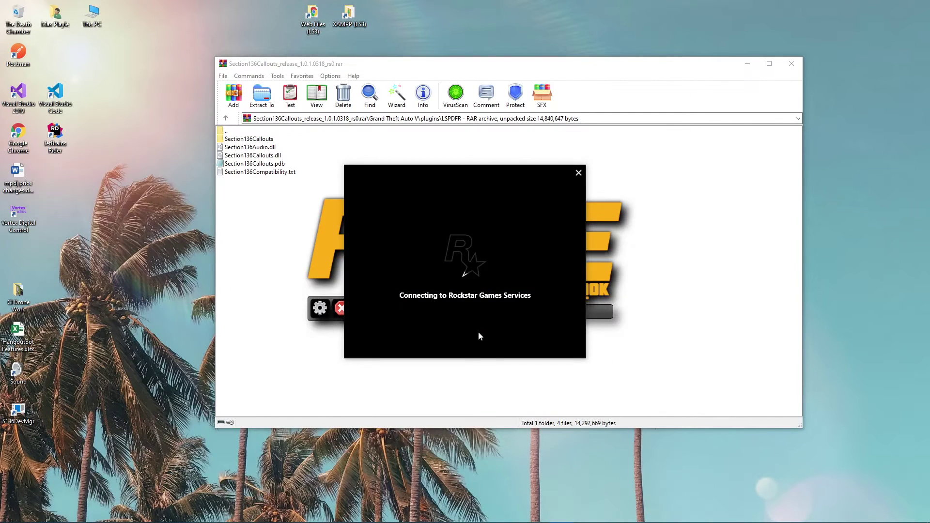
left_click_drag(475, 262, 800, 104)
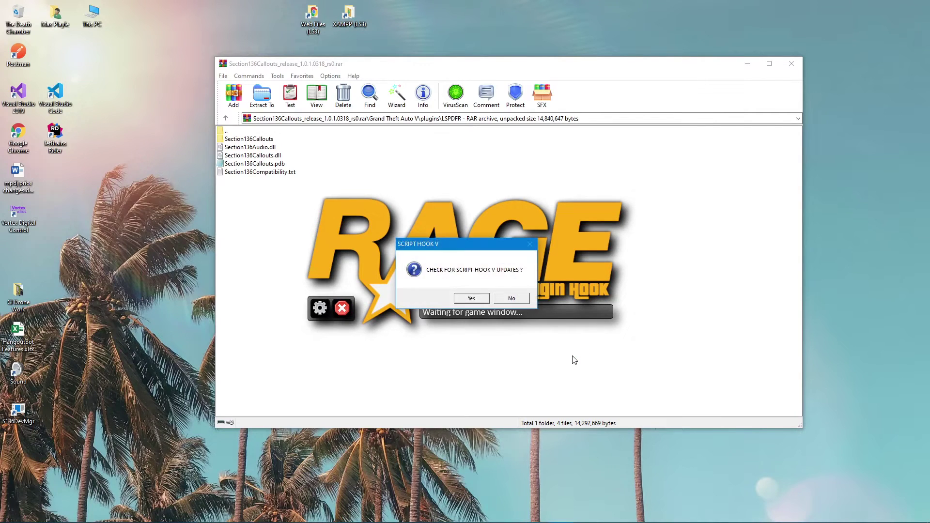
left_click(513, 298)
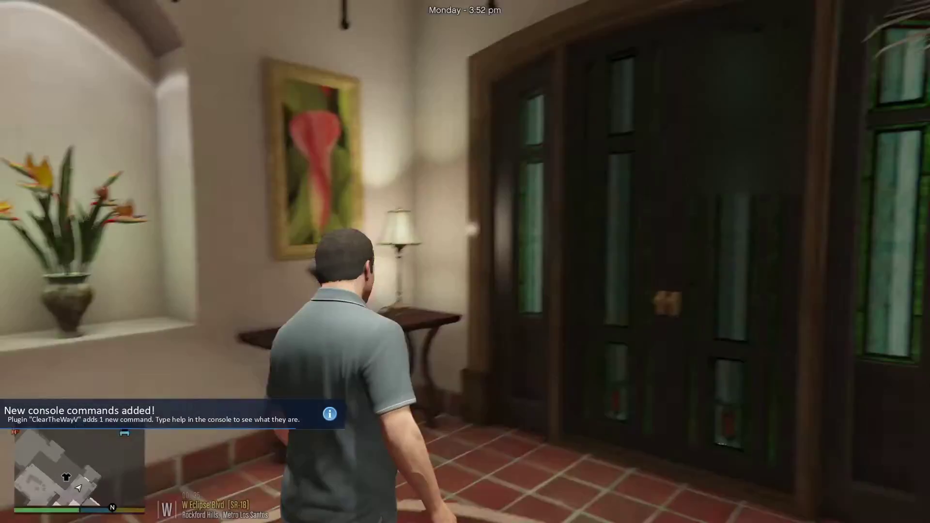
Walk the game character out through the house's front door onto the driveway.
key("w")
key("w")
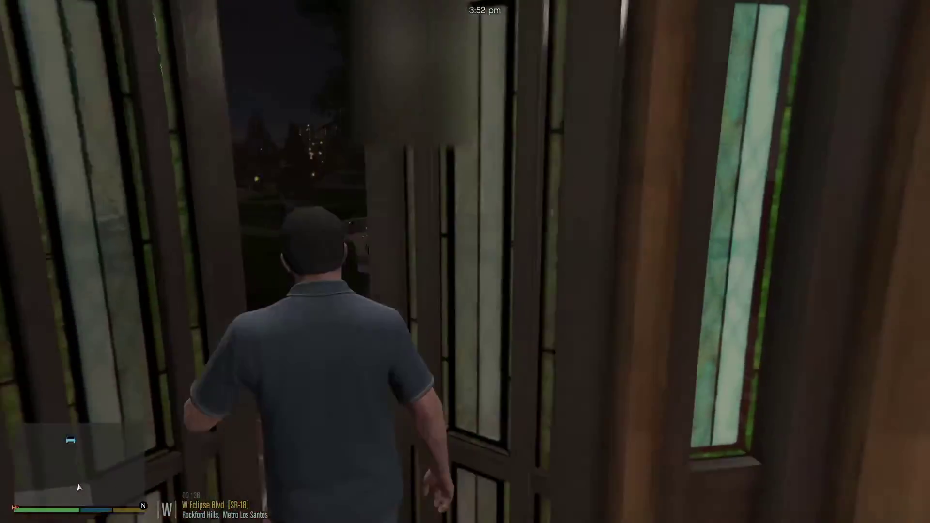
key("w")
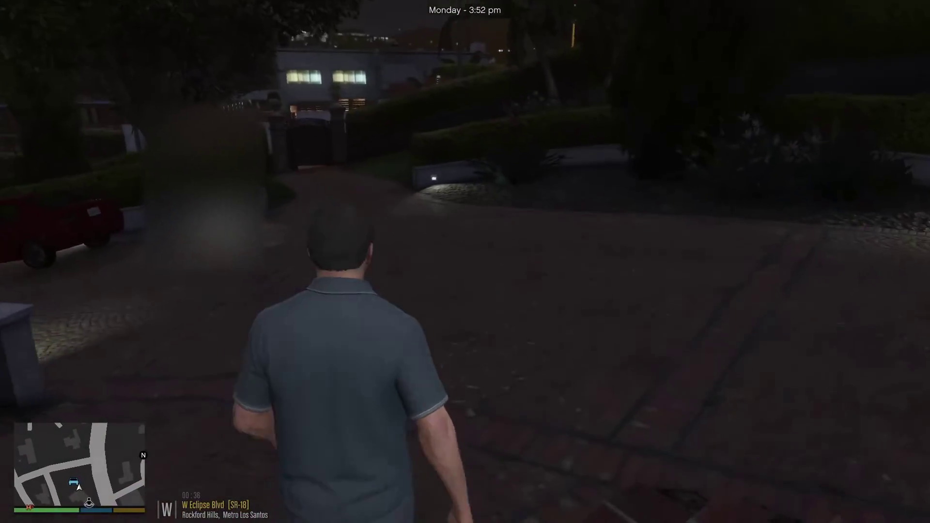
key("w")
Load "LSPD First Response.dll" with the LoadPlugin command in the RAGE Plugin Hook console.
key("F4")
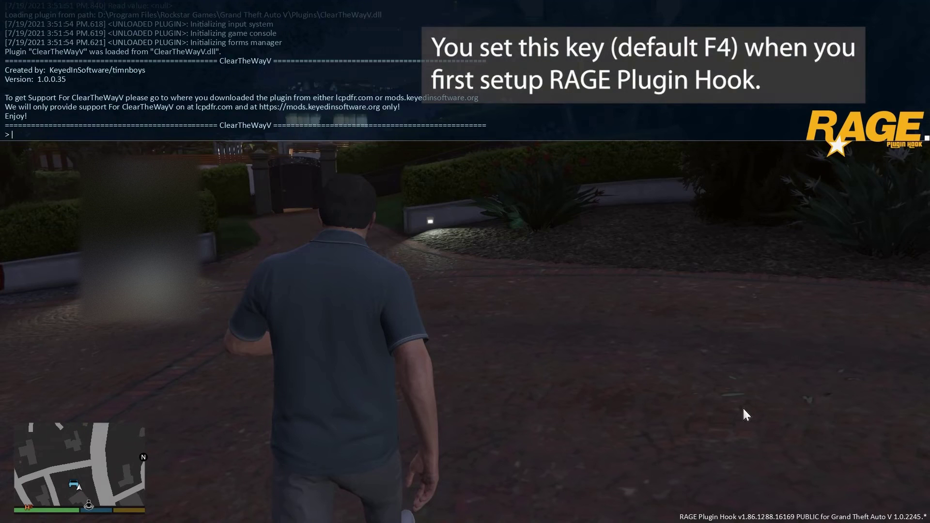
type("LoadPlugin")
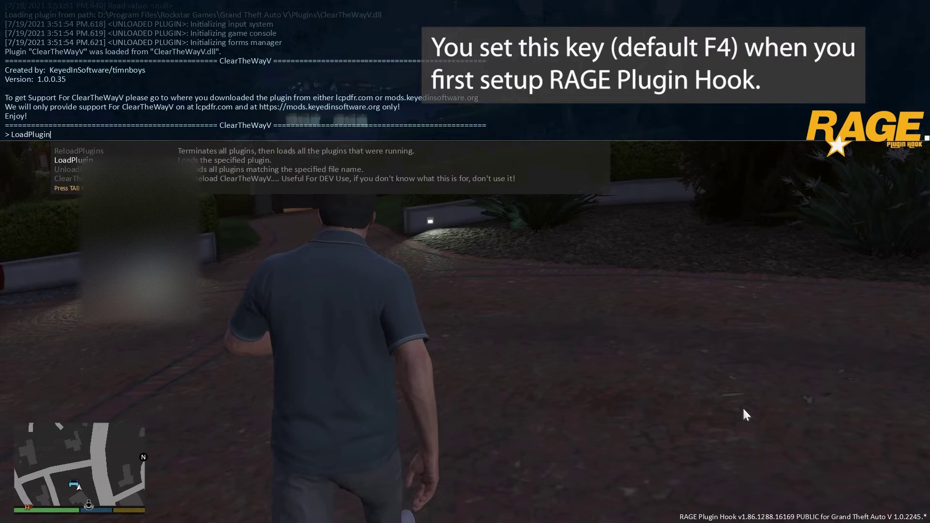
type(" \"L")
key("Tab")
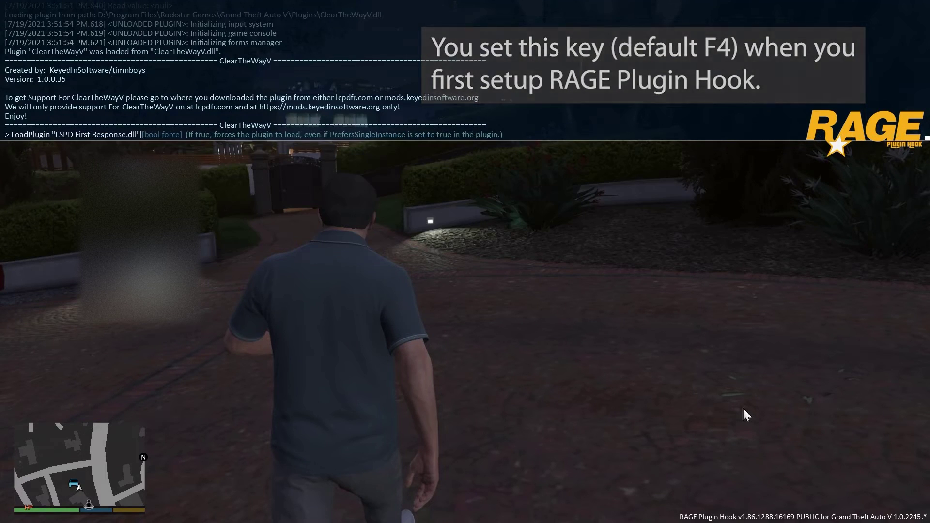
key("Return")
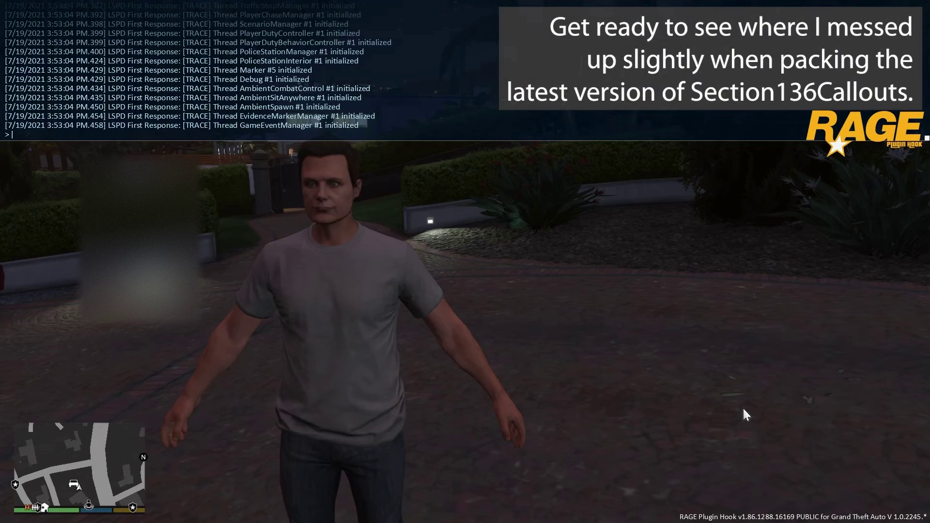
Put the character on duty with the ForceDuty console command and close the console.
type("ForceDuty")
key("Return")
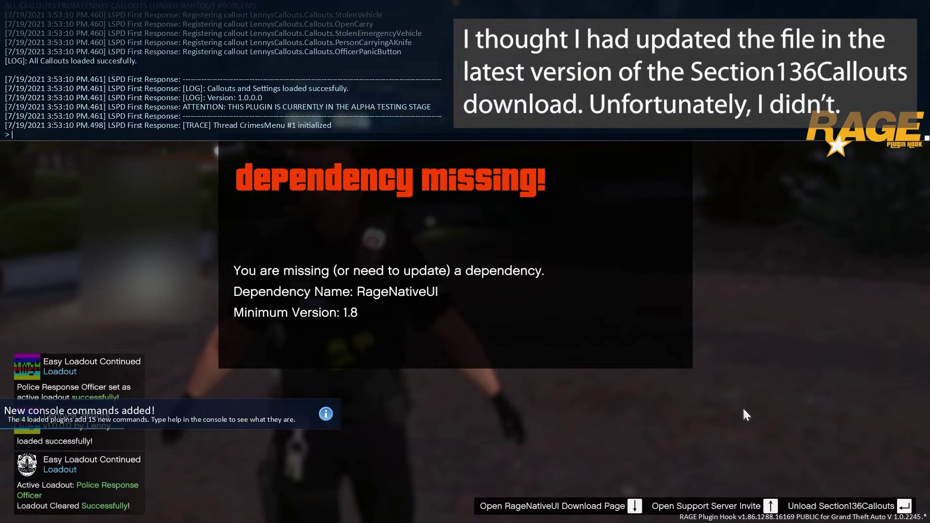
key("F4")
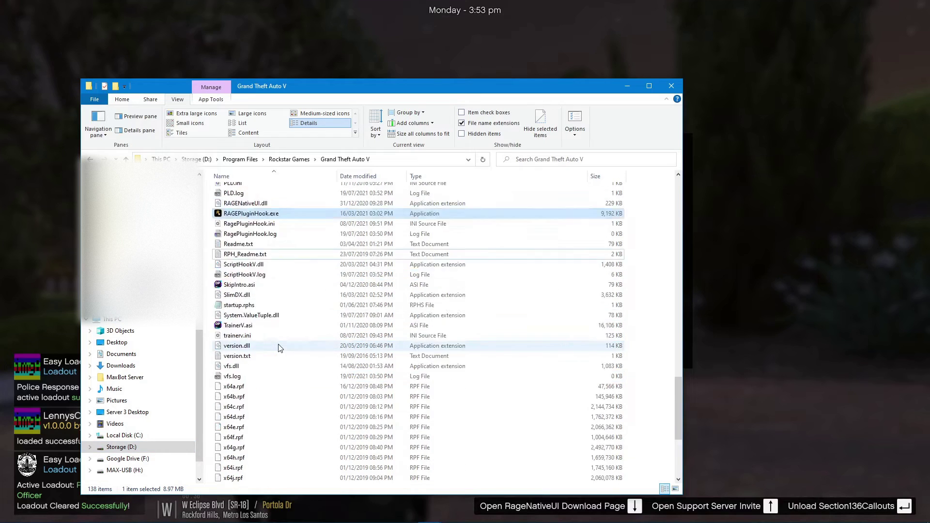
Check the product version of RAGENativeUI.dll in the Grand Theft Auto V folder through its file properties.
scroll(280, 344, "up", 5)
left_click(293, 320)
scroll(293, 310, "down", 4)
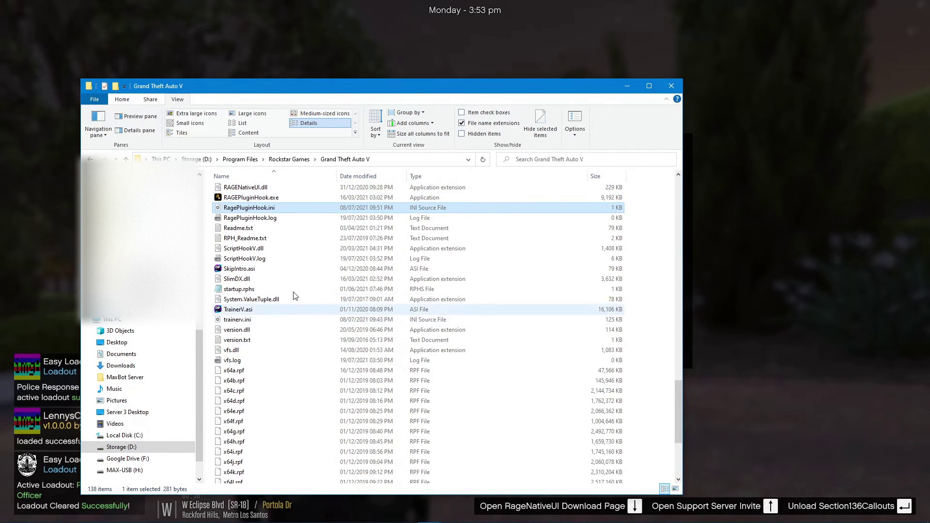
key("Down")
key("Down")
key("Down")
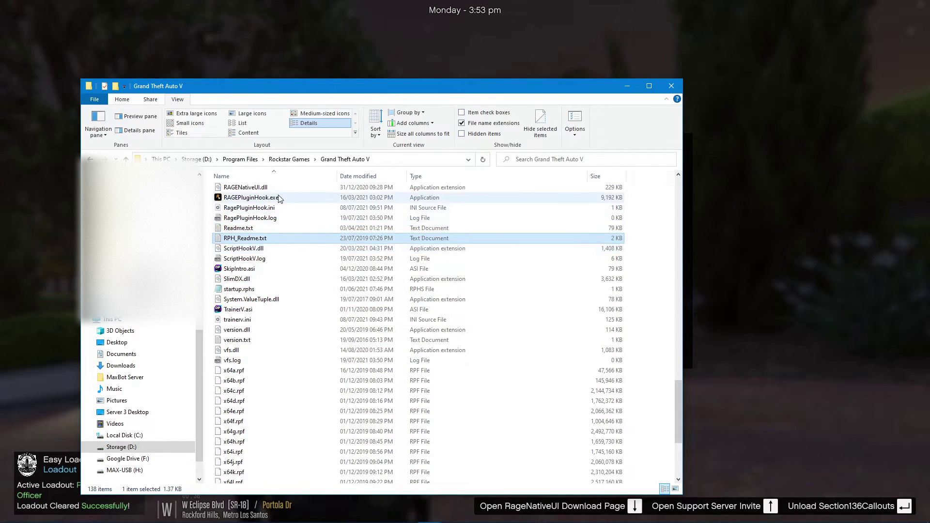
left_click(301, 187)
left_click(150, 99)
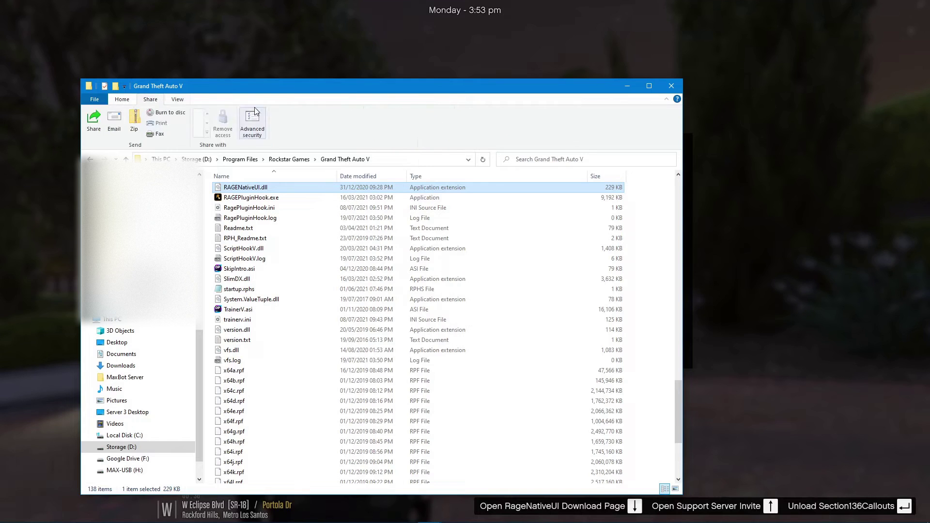
left_click(122, 99)
left_click(382, 122)
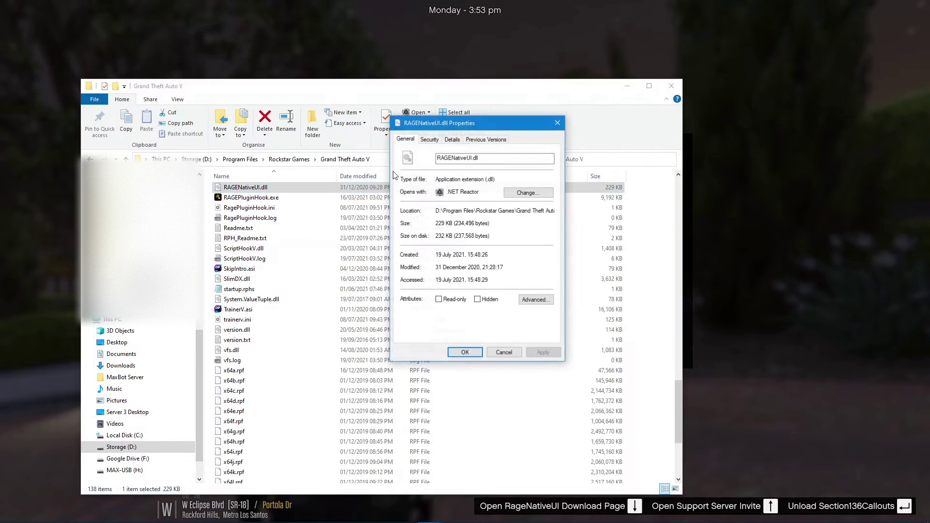
left_click(452, 140)
left_click(465, 213)
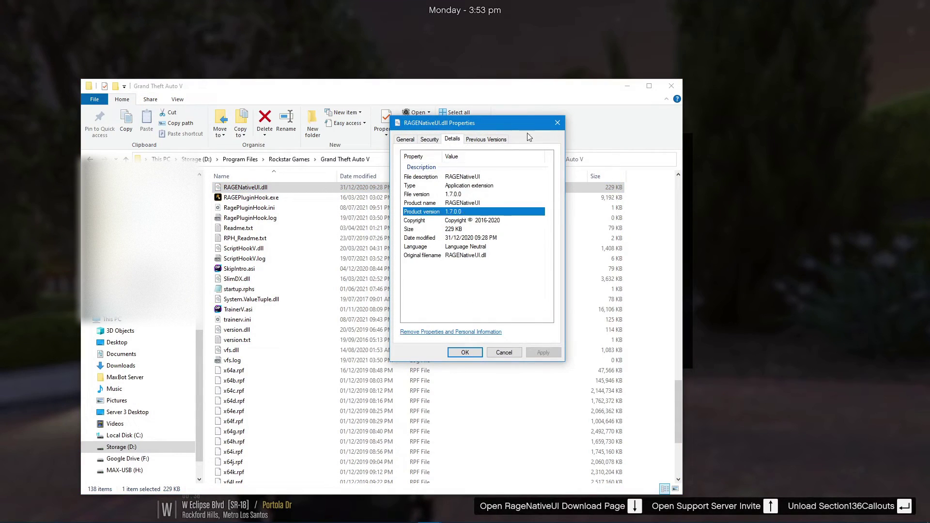
left_click(557, 123)
Return to the game, open the RageNativeUI download page from the dependency message, and save RAGENativeUI.zip from release 1.8 to Downloads.
key("alt+Tab")
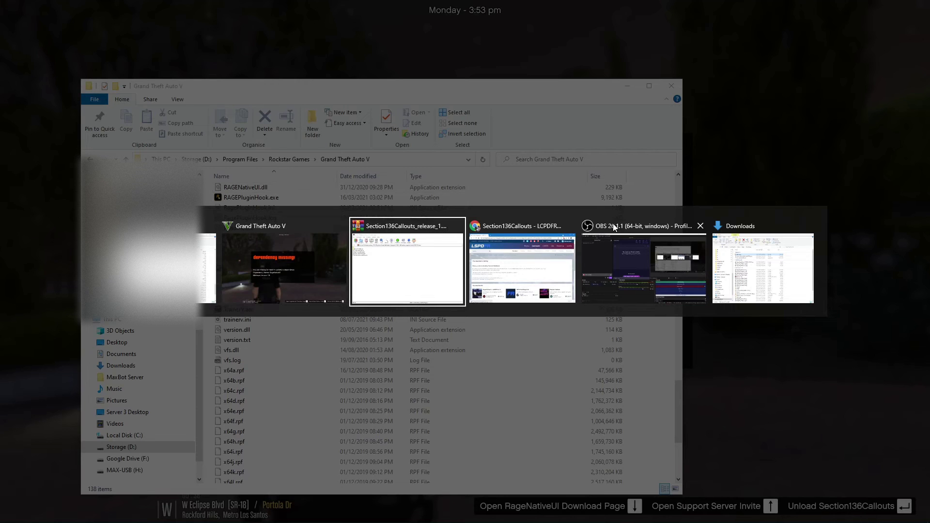
key("alt+Tab")
key("alt+shift+Tab")
key("alt+shift+Tab")
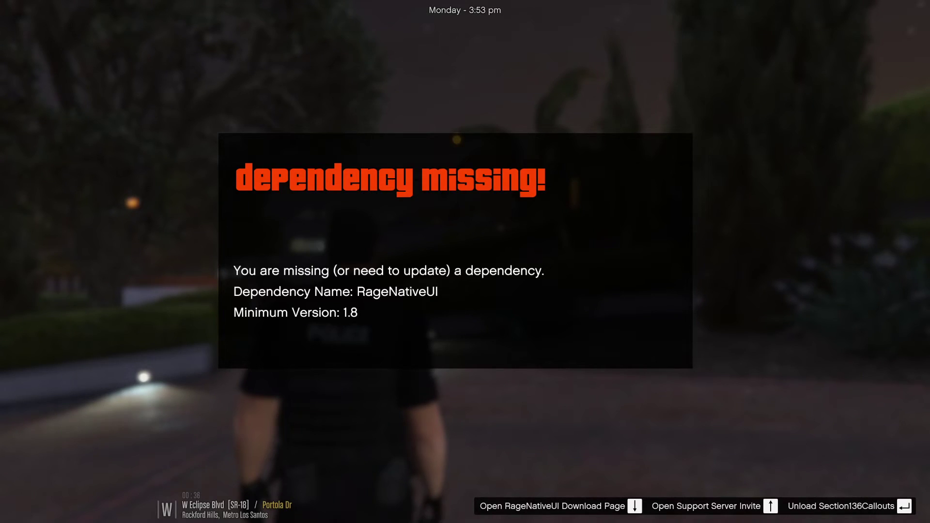
key("Down")
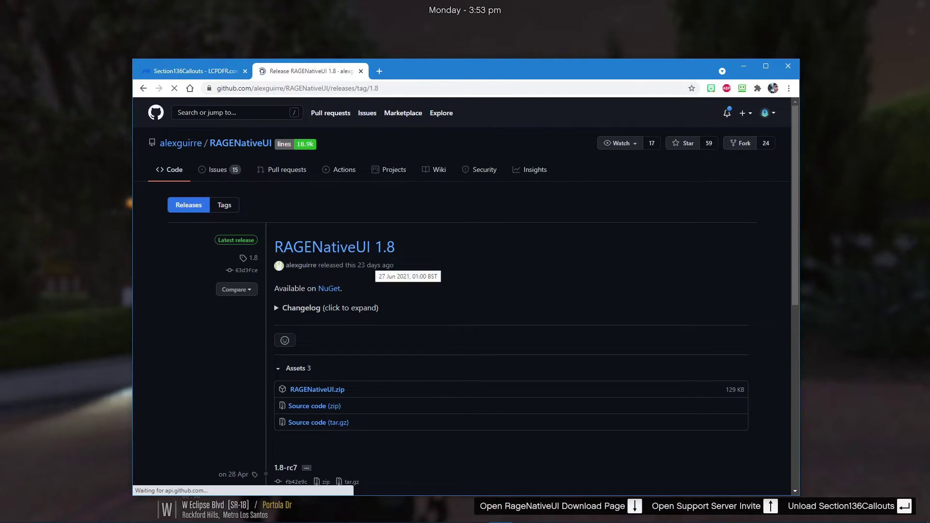
scroll(310, 375, "down", 1)
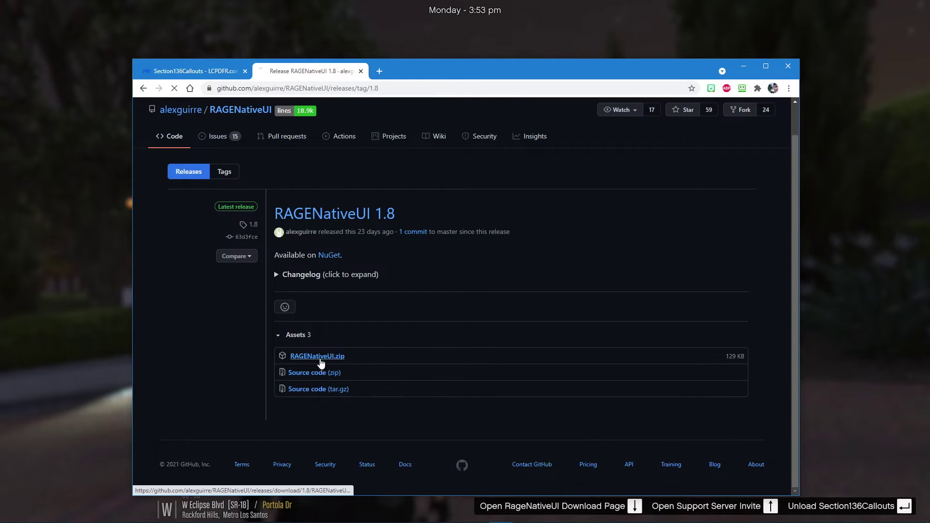
left_click(319, 359)
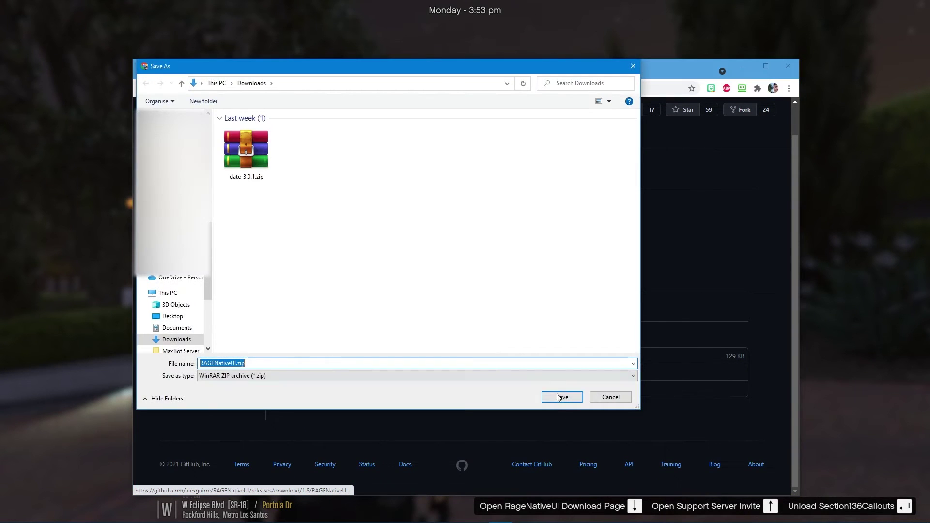
left_click(560, 397)
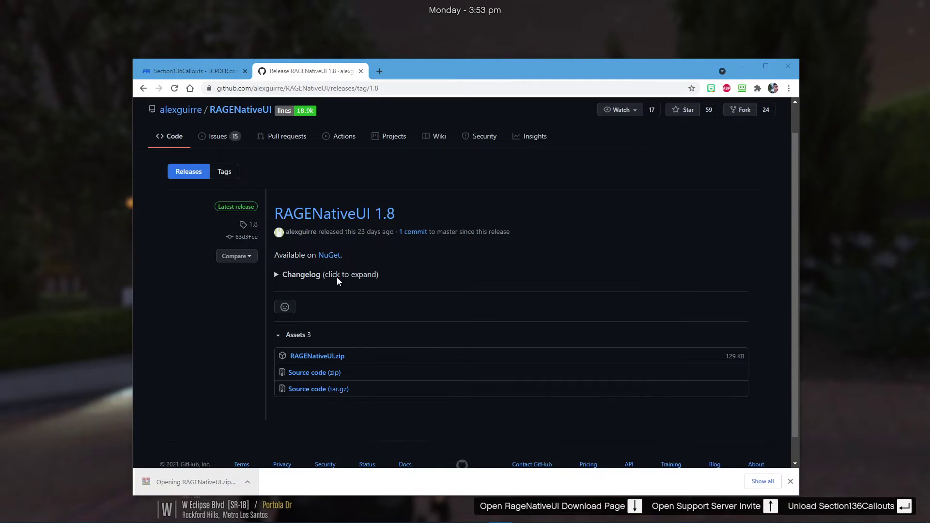
Try to extract RAGENativeUI.dll from RAGENativeUI.zip into the Grand Theft Auto V folder, replacing the existing file.
left_click_drag(408, 185, 441, 203)
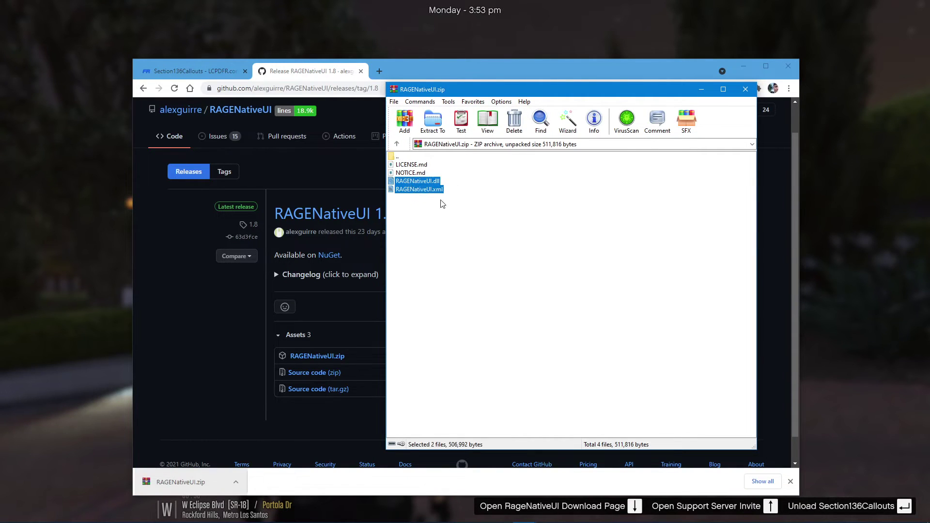
left_click(418, 181)
key("alt+Tab")
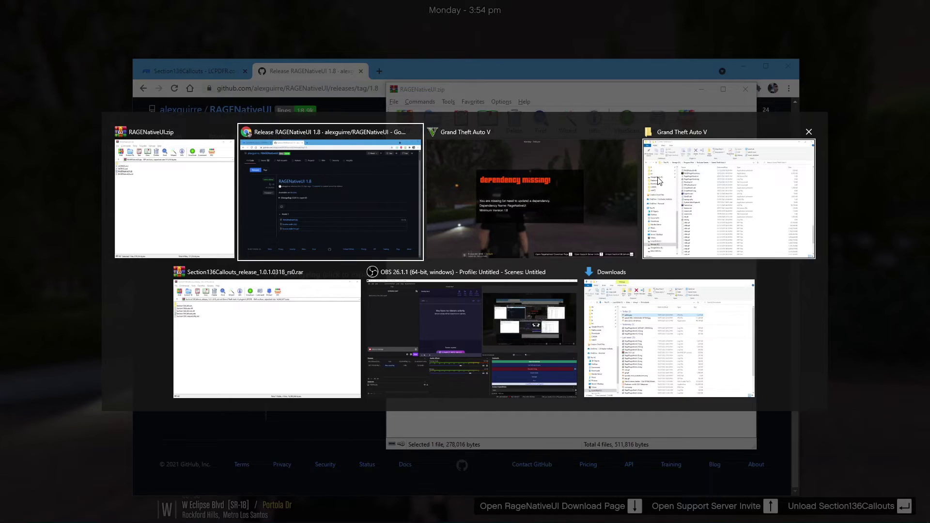
left_click(672, 197)
left_click(712, 194)
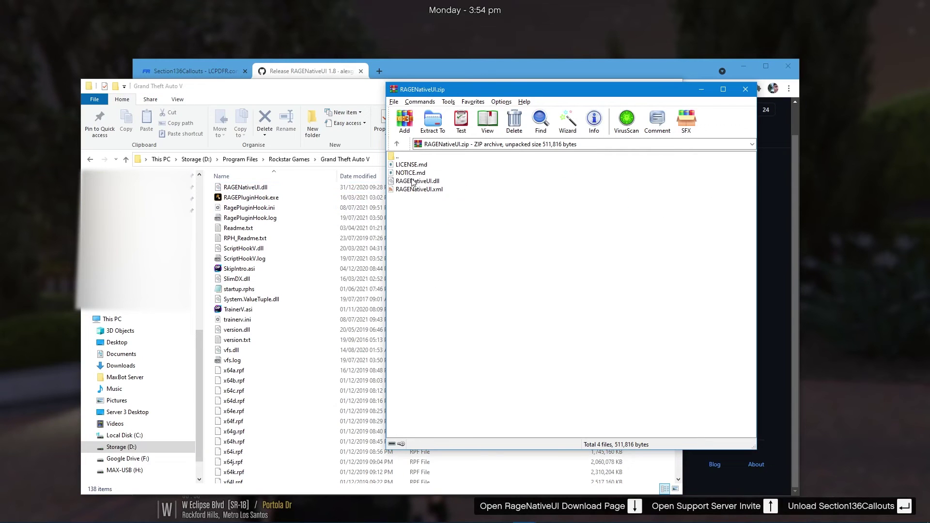
left_click_drag(412, 182, 303, 419)
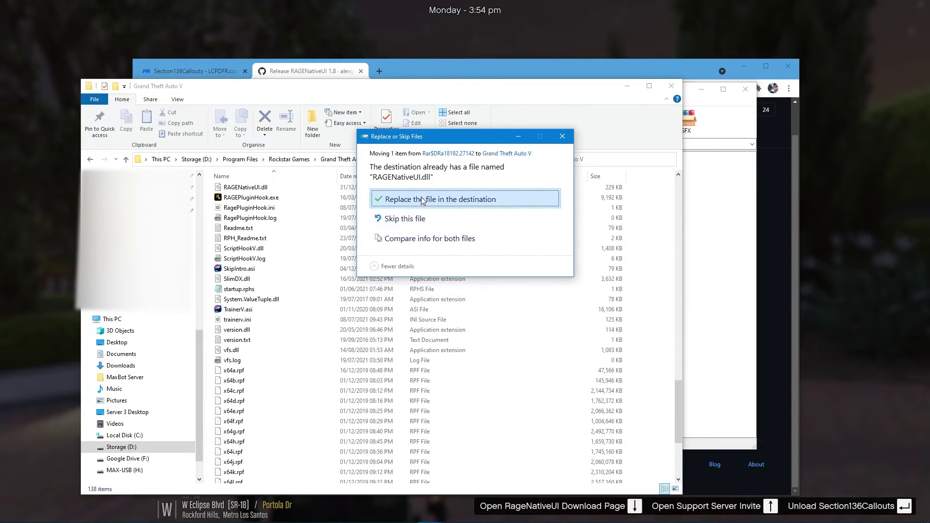
left_click(422, 200)
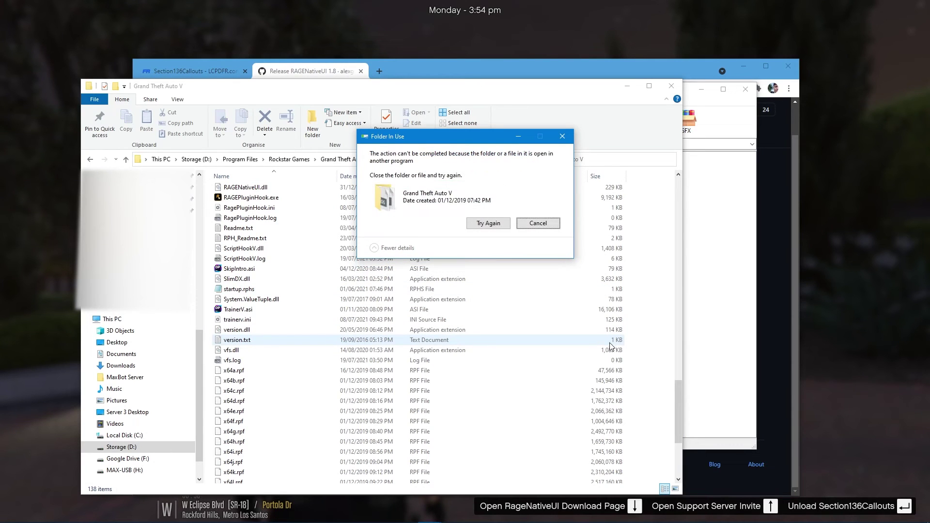
Unload Section136Callouts and "LSPD First Response.dll" in the game, and retry the pending replacement of RAGENativeUI.dll.
left_click(853, 303)
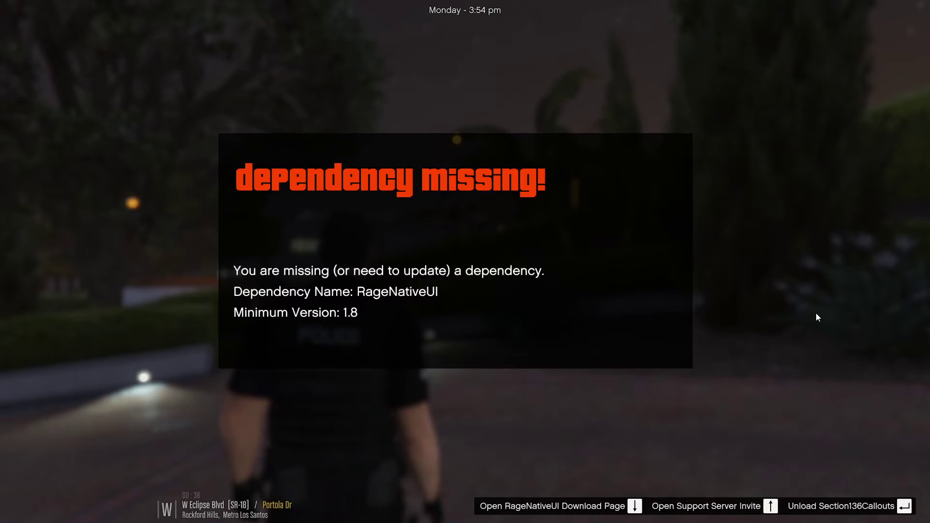
key("Return")
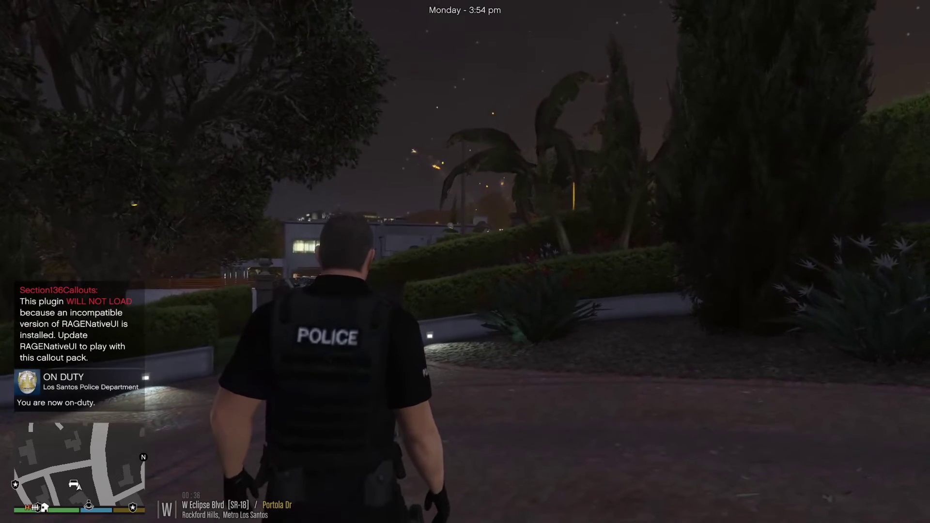
key("F4")
type("UnloadPlugin lsp")
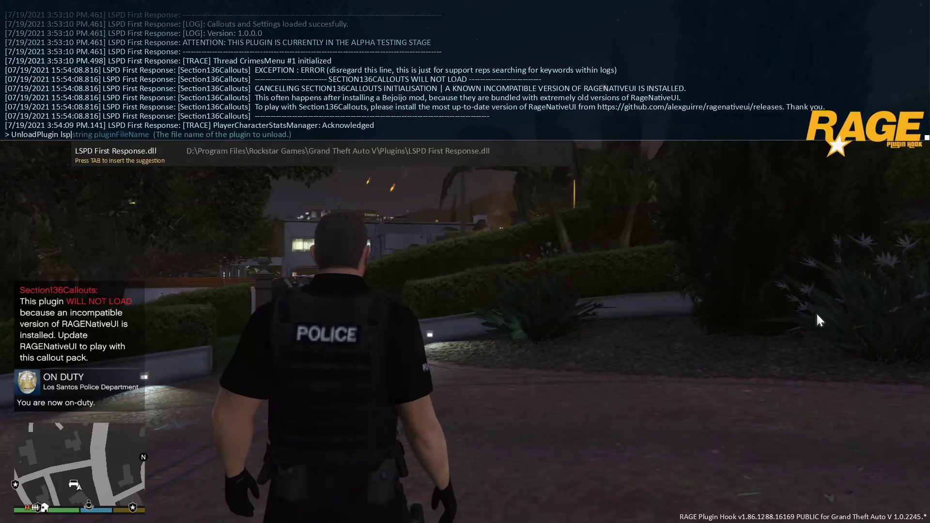
key("Tab")
key("Return")
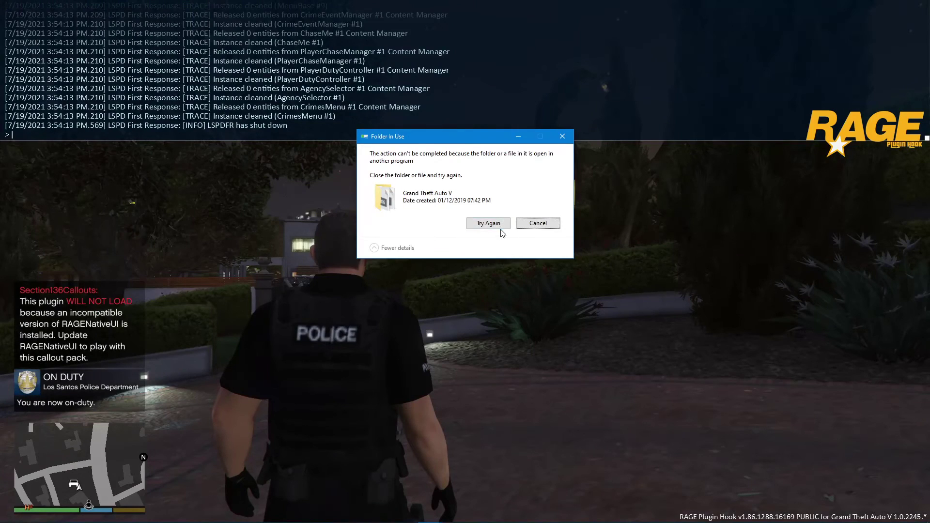
left_click(502, 228)
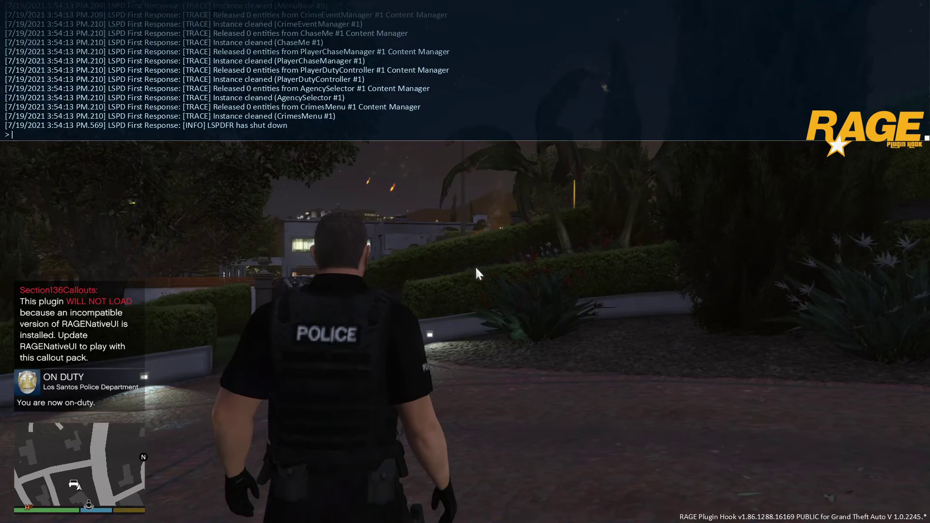
Reload "LSPD First Response.dll" with LoadPlugin and put the character on duty with ForceDuty, closing the console.
type("LoadPlugin lsp")
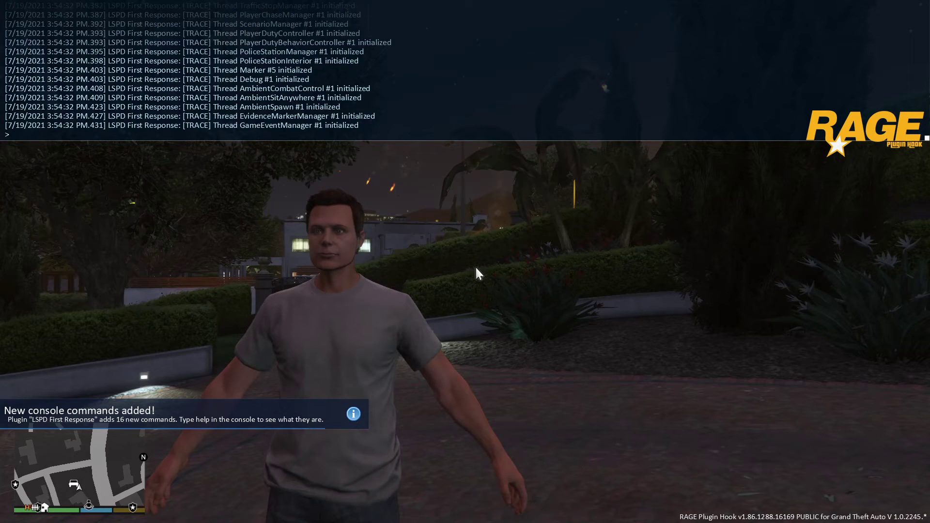
type("ForceDuty")
key("Return")
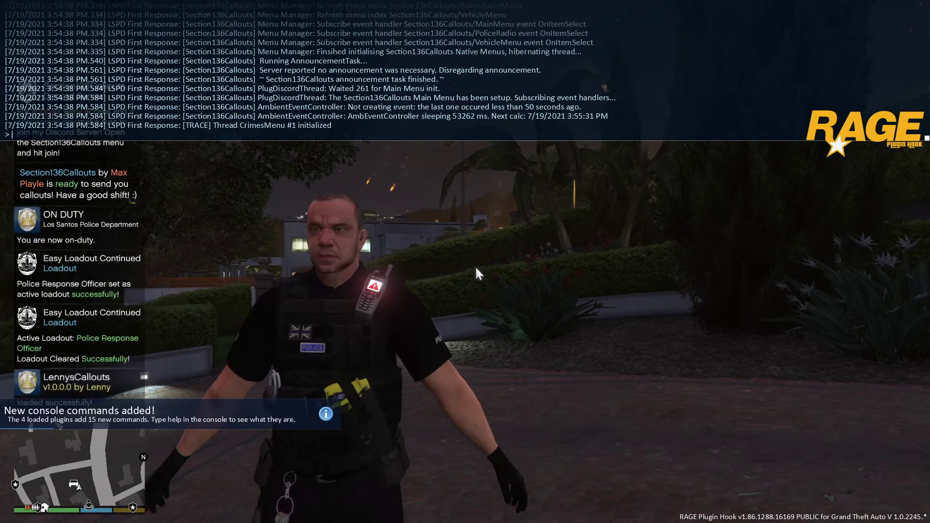
key("F4")
Open the Discord server invite from the in-game Section136Callouts menu, close the invite page, and return to the game.
key("w")
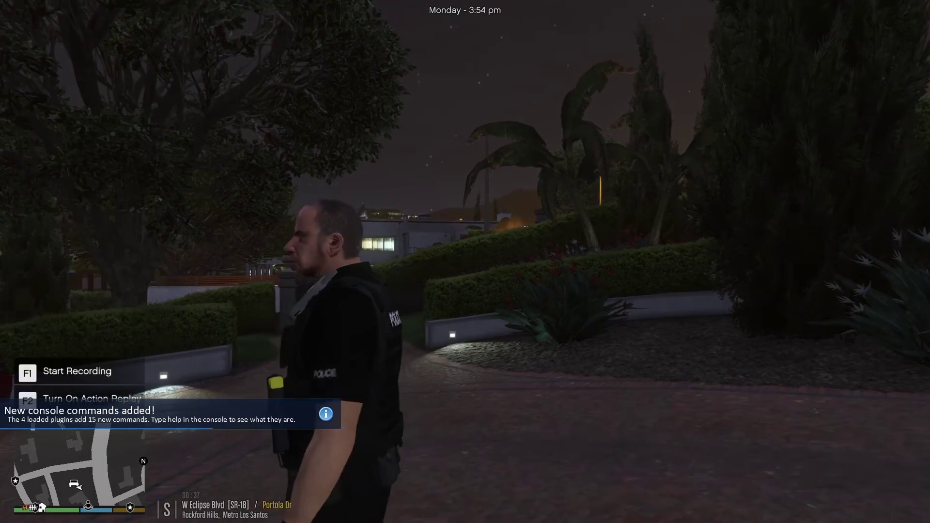
key("F7")
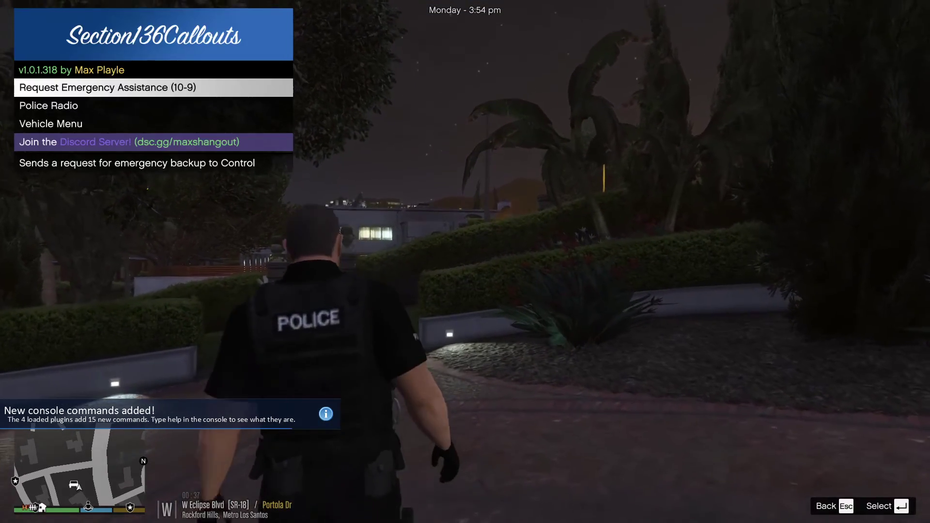
key("Up")
key("Down")
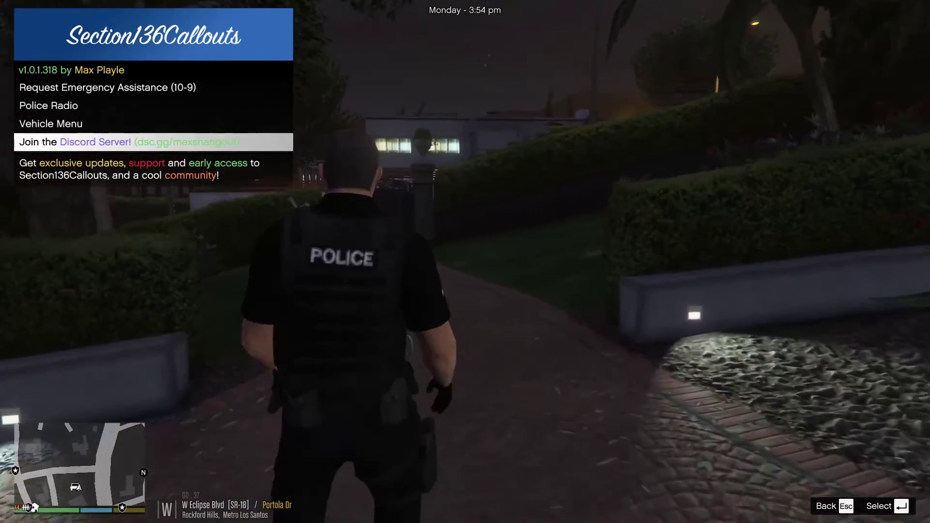
key("Return")
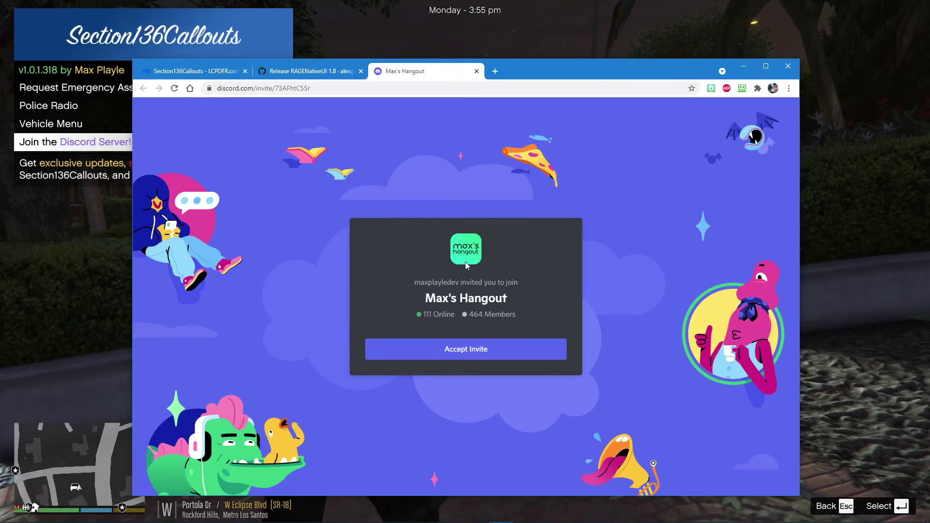
key("ctrl+w")
key("alt+Tab")
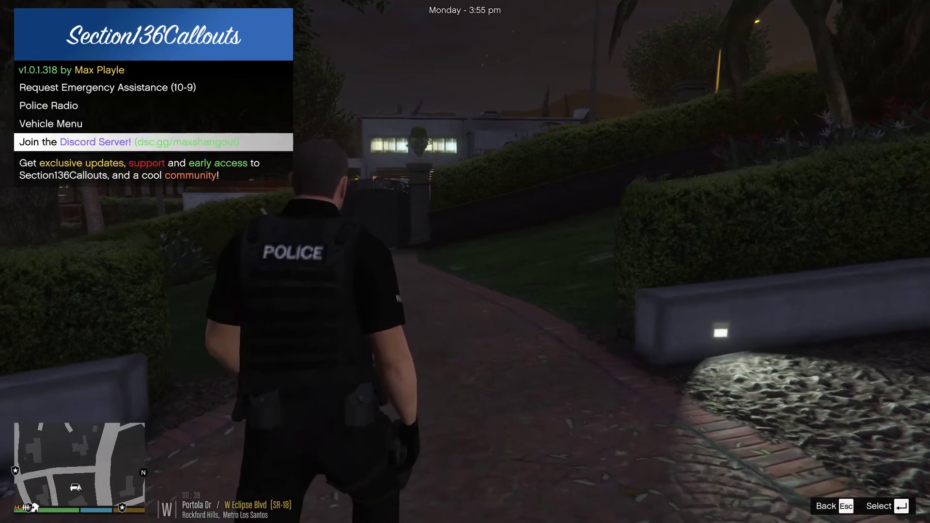
Look over the Vehicle Menu and Discord server entries of the Section136Callouts menu and close the menu.
key("Up")
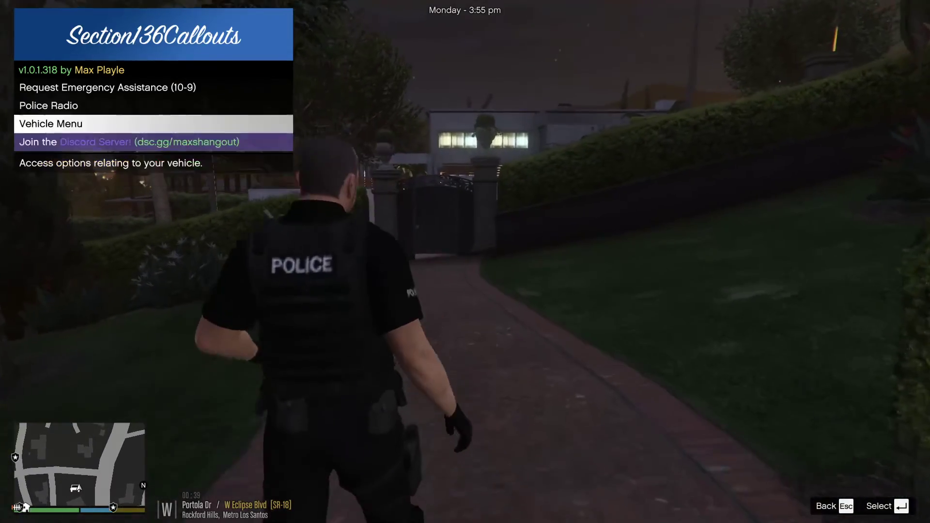
key("Down")
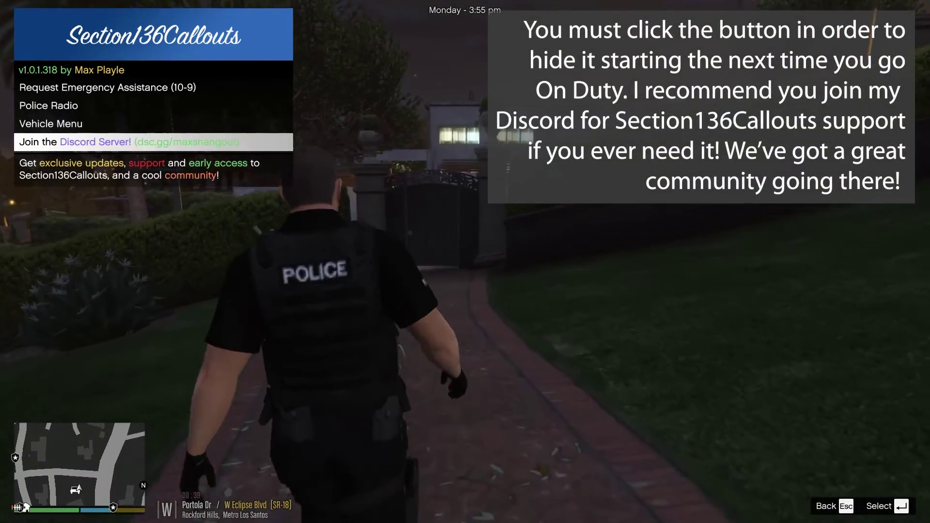
key("Up")
key("Down")
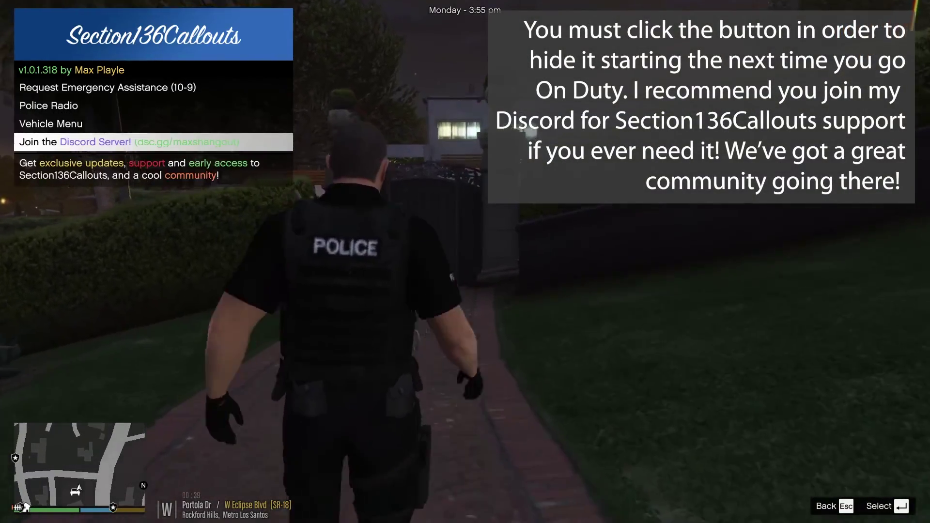
key("Escape")
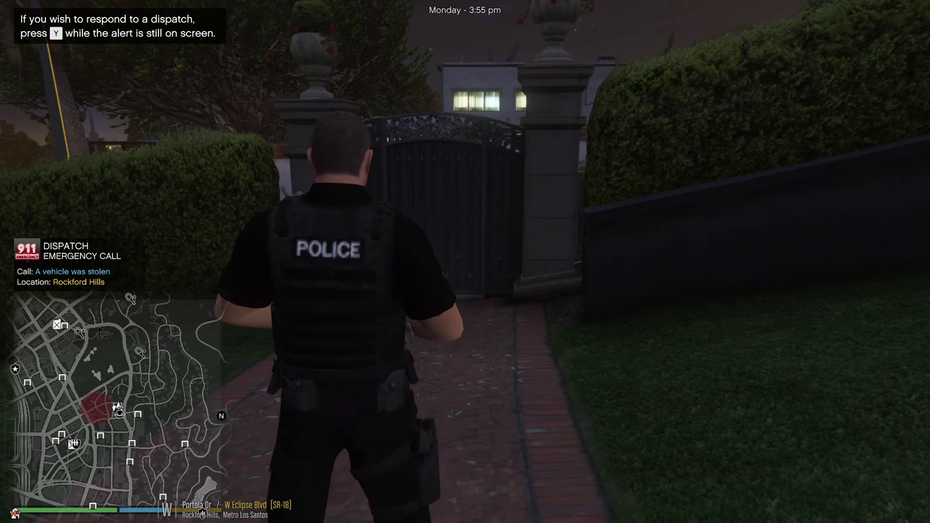
Force the game to end with the Terminate command in the RAGE Plugin Hook console.
key("F4")
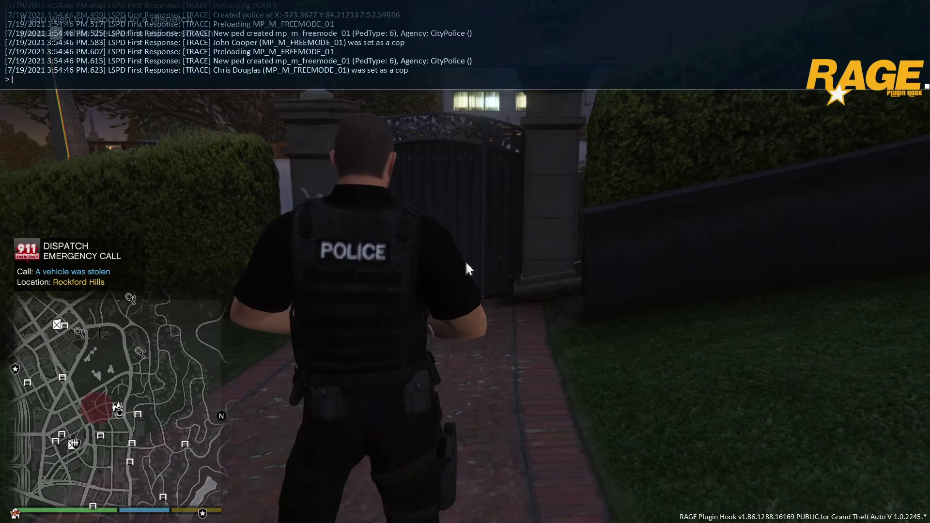
type("termi")
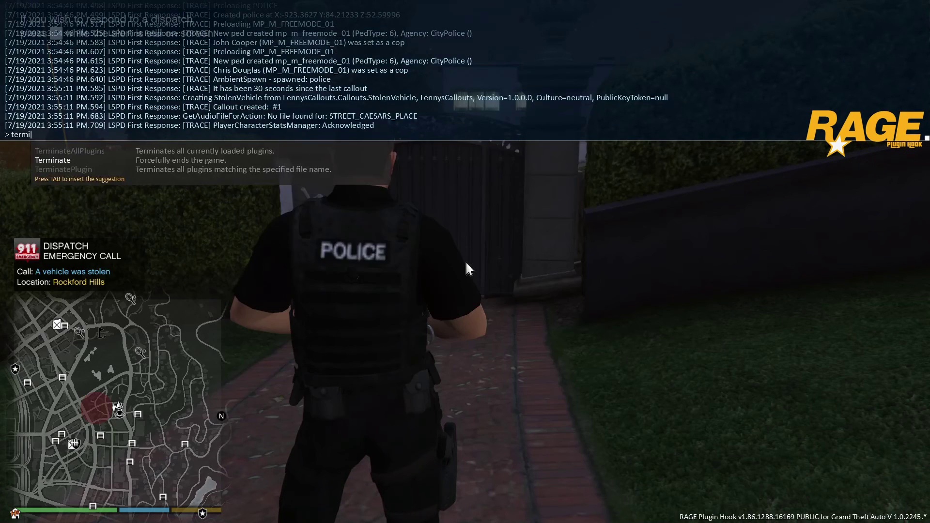
key("Tab")
type("tt")
key("Return")
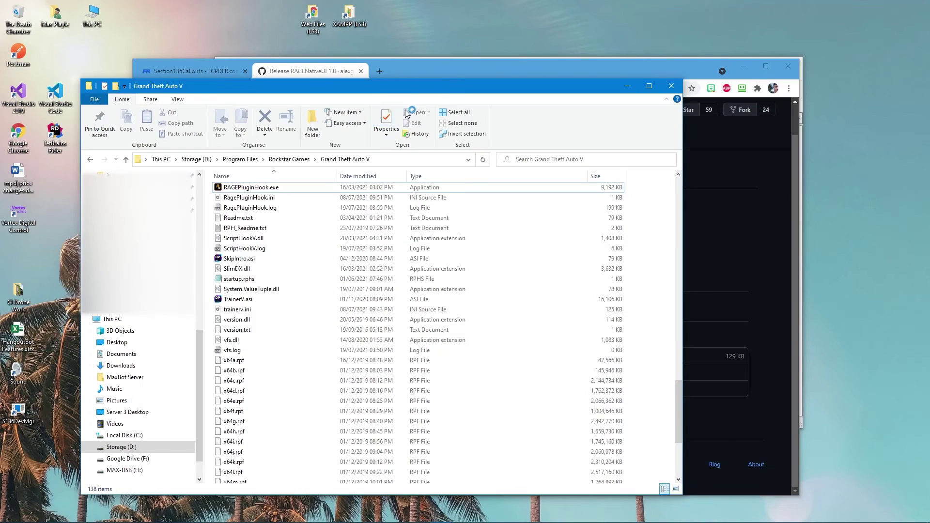
Open the Section136Callouts folder inside Plugins > LSPDFR of the Grand Theft Auto V game directory.
scroll(369, 209, "up", 8)
scroll(369, 208, "up", 15)
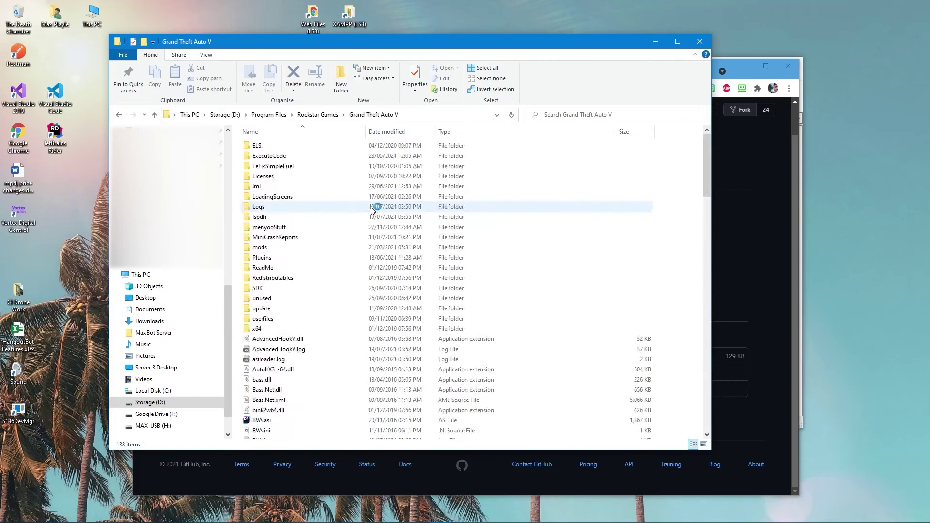
double_click(264, 257)
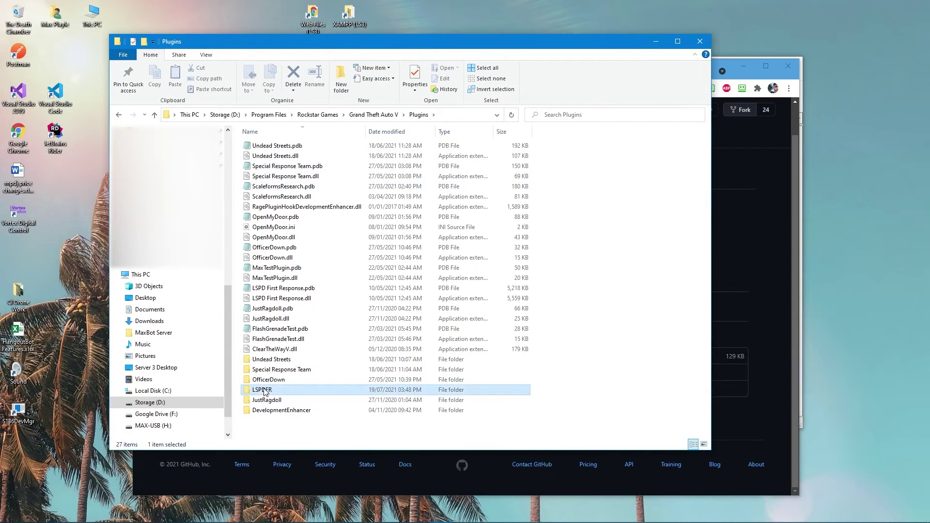
double_click(264, 390)
left_click(296, 166)
double_click(296, 166)
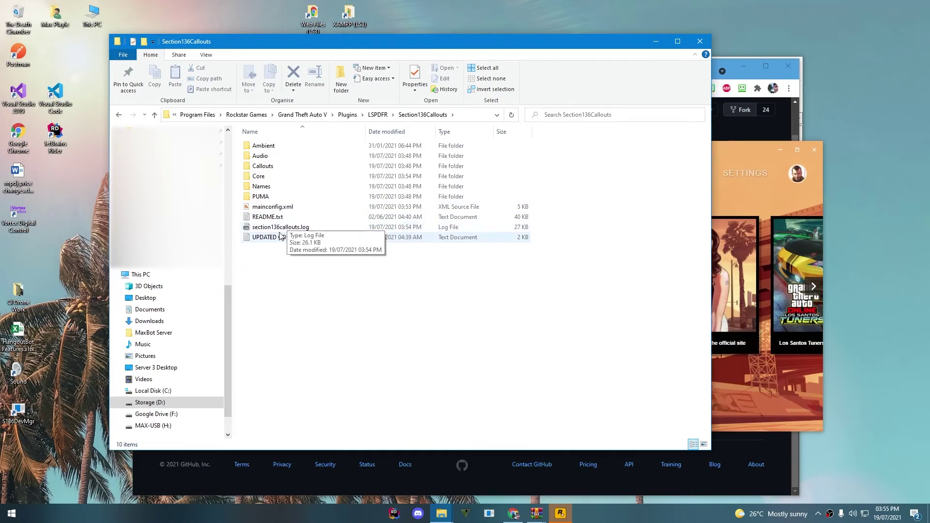
Open mainconfig.xml from the Section136Callouts folder for editing in Notepad.
left_click(292, 208)
right_click(292, 208)
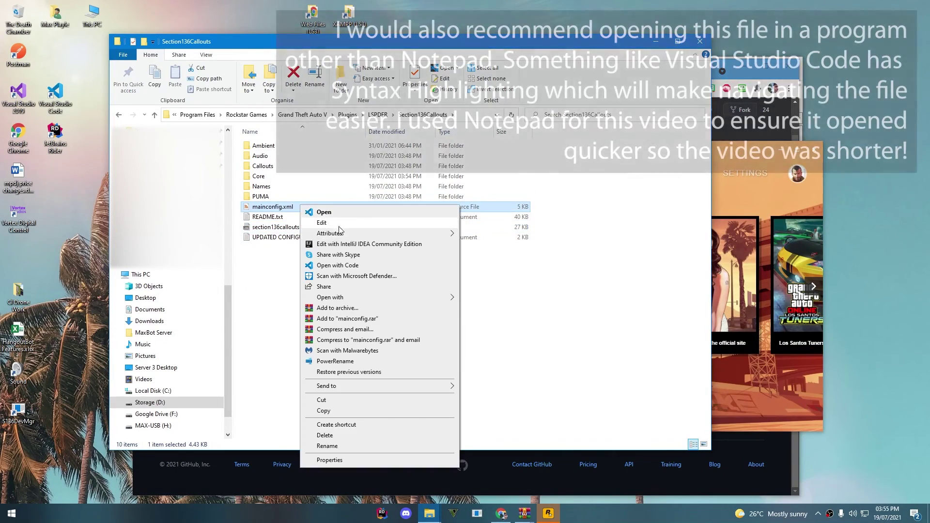
left_click(319, 221)
Set the UnitType value in the GENERAL section of mainconfig.xml to XRAY.
scroll(381, 262, "down", 8)
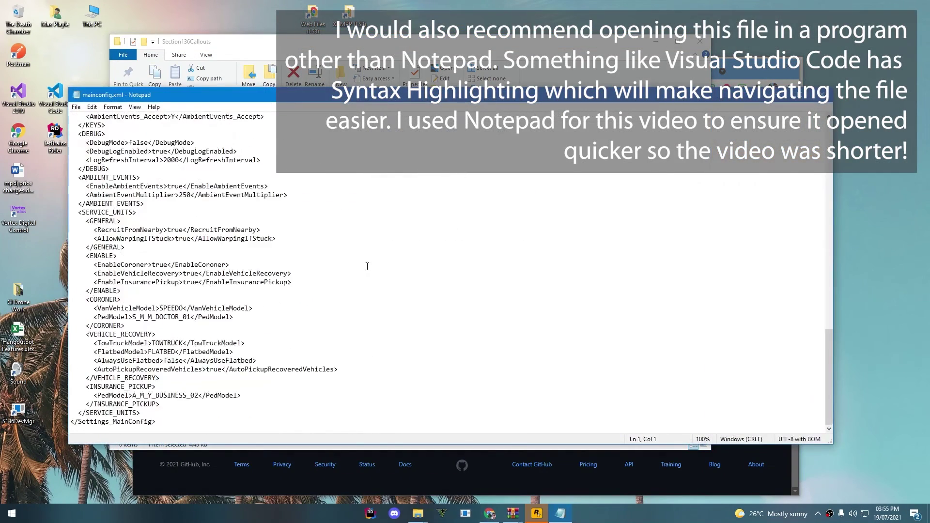
scroll(375, 258, "up", 11)
scroll(374, 257, "up", 6)
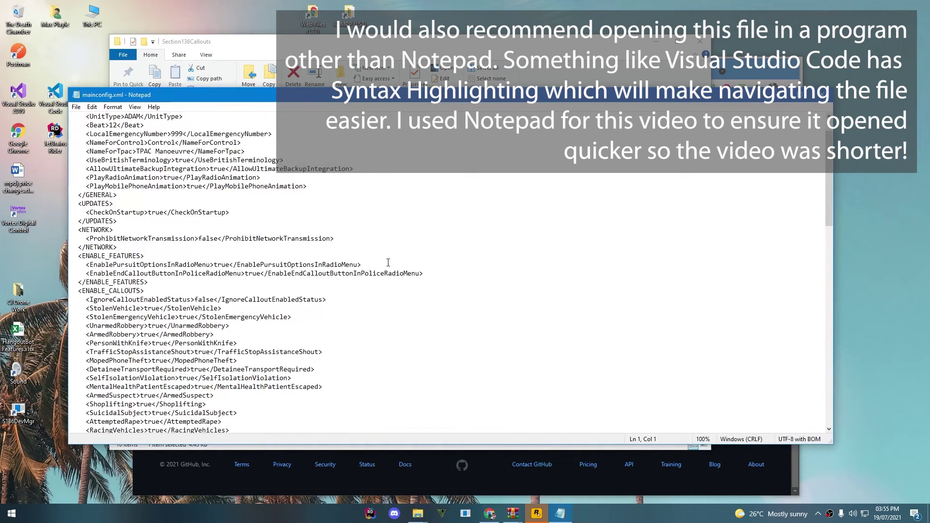
left_click(117, 125)
scroll(128, 137, "up", 2)
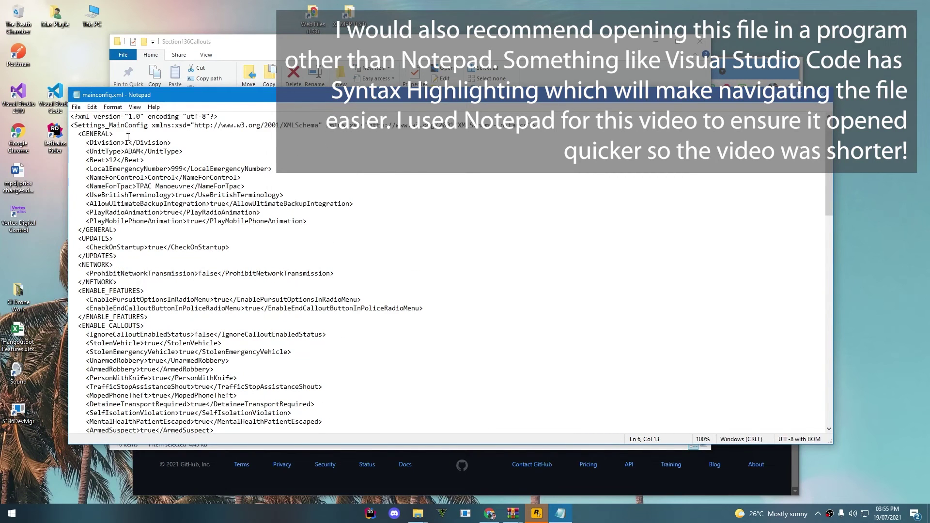
left_click(143, 155)
left_click_drag(132, 151, 125, 155)
type("XRAY")
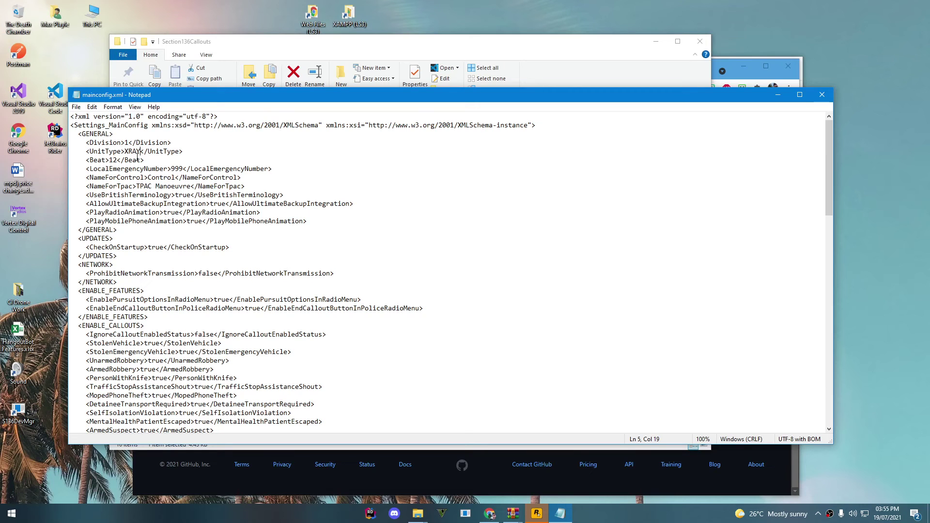
Look through the remaining mainconfig.xml settings, from the updates and callout toggles to the keys, ambient events and service units.
key("Down")
key("Down")
key("Down")
key("Down")
key("Down")
key("Down")
key("Down")
key("Down")
key("Down")
key("Down")
key("Down")
key("Down")
key("Down")
key("Down")
key("Down")
key("Down")
key("Down")
key("Down")
key("Down")
key("Down")
key("Down")
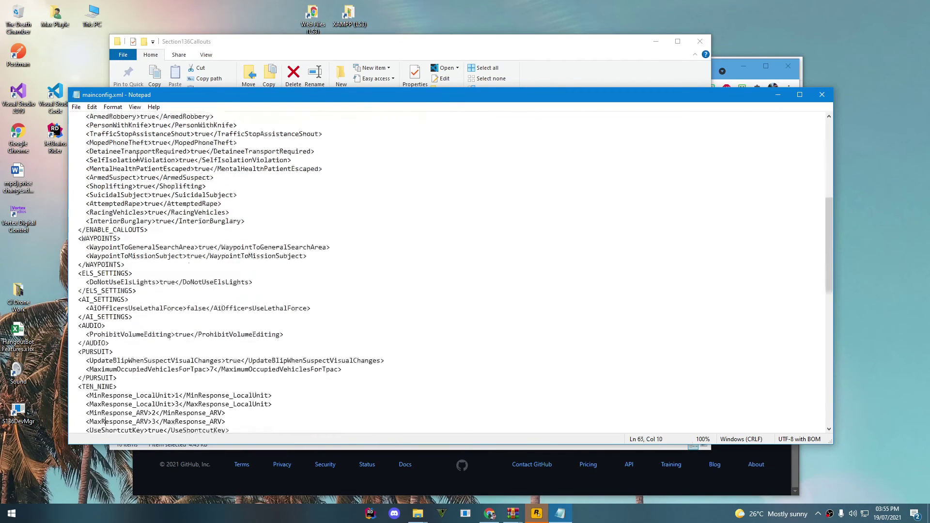
key("Down")
key("Down")
key("Down")
key("Down")
key("Down")
key("Down")
key("Down")
key("Down")
key("Down")
key("Down")
key("Down")
key("Down")
key("Down")
key("Down")
key("Down")
key("Down")
key("Down")
key("Down")
key("Down")
key("Down")
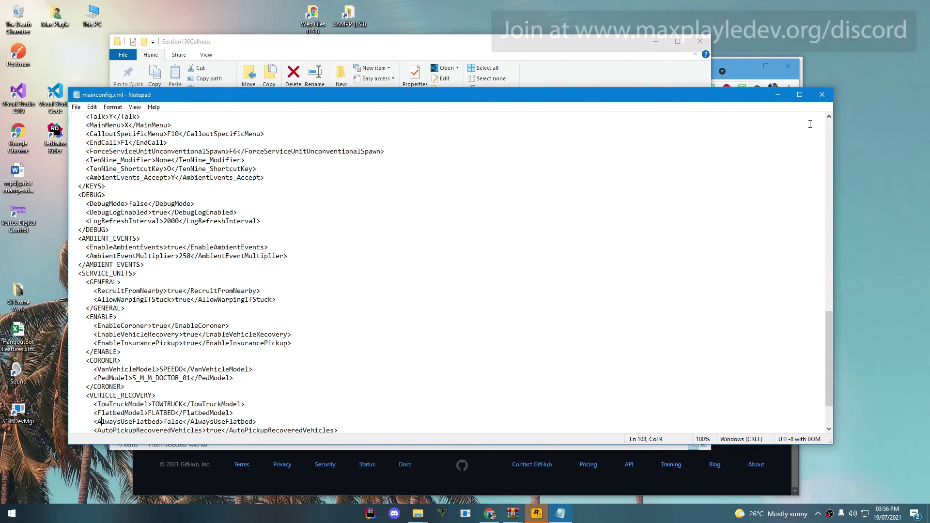
scroll(562, 382, "down", 3)
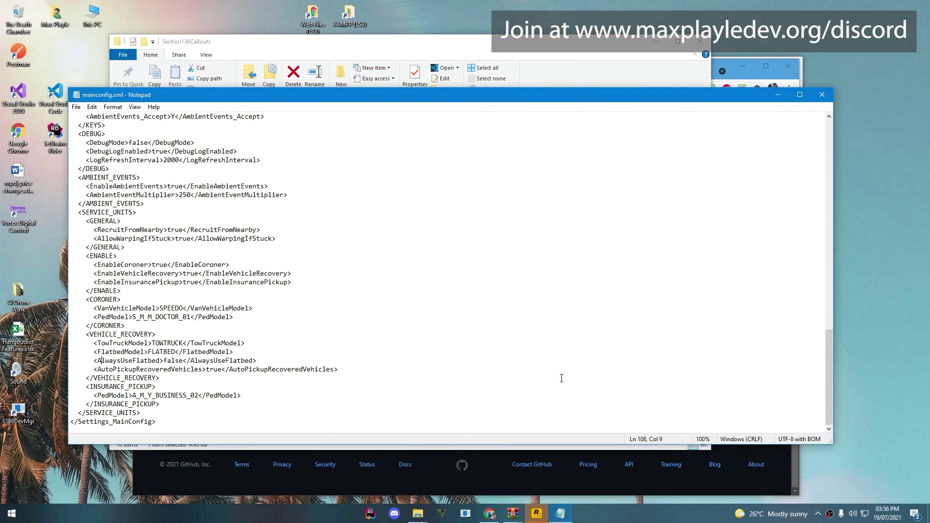